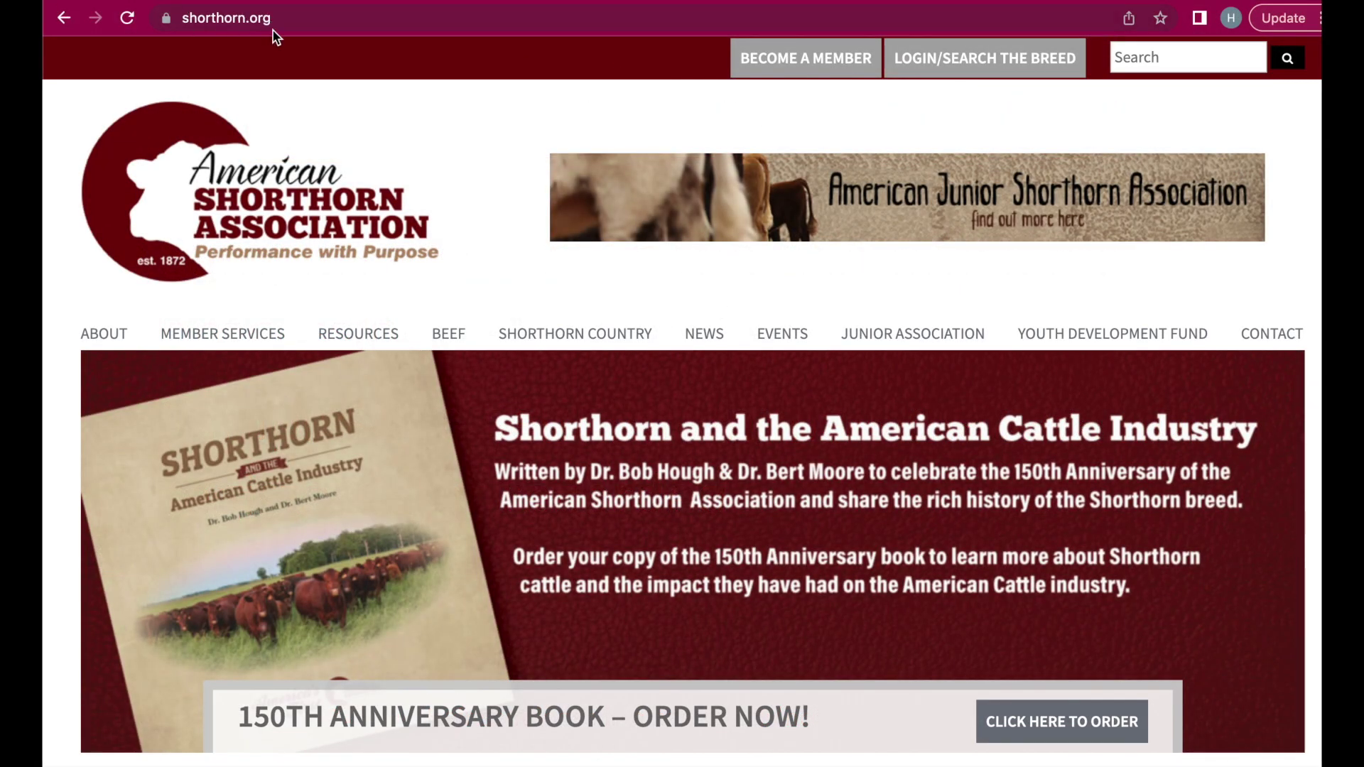
- Go to the shorthorn.org DNA Card Request Form page via Member Services > Registration/DNA and view the sample card form
{"action": "mouse_move", "coordinate": [217, 339]}
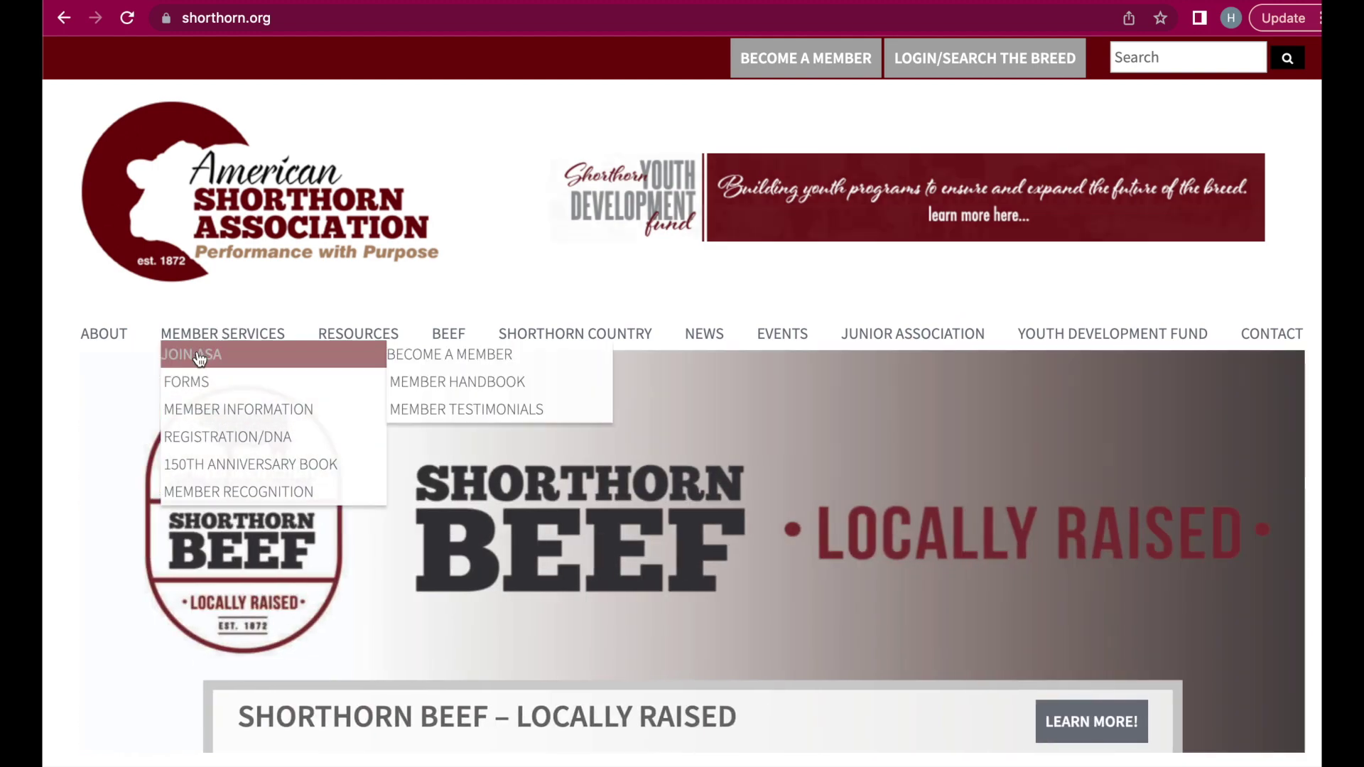
{"action": "mouse_move", "coordinate": [189, 436]}
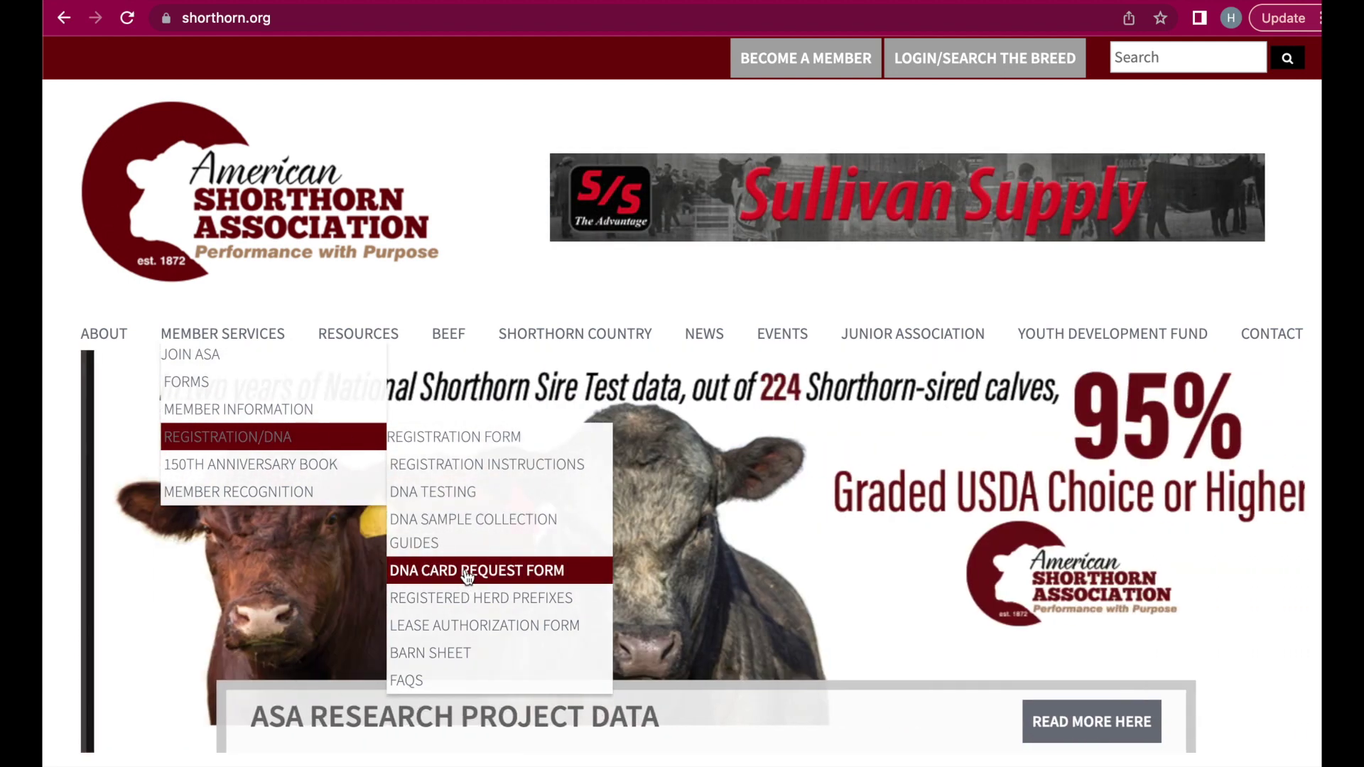
{"action": "left_click", "coordinate": [467, 577]}
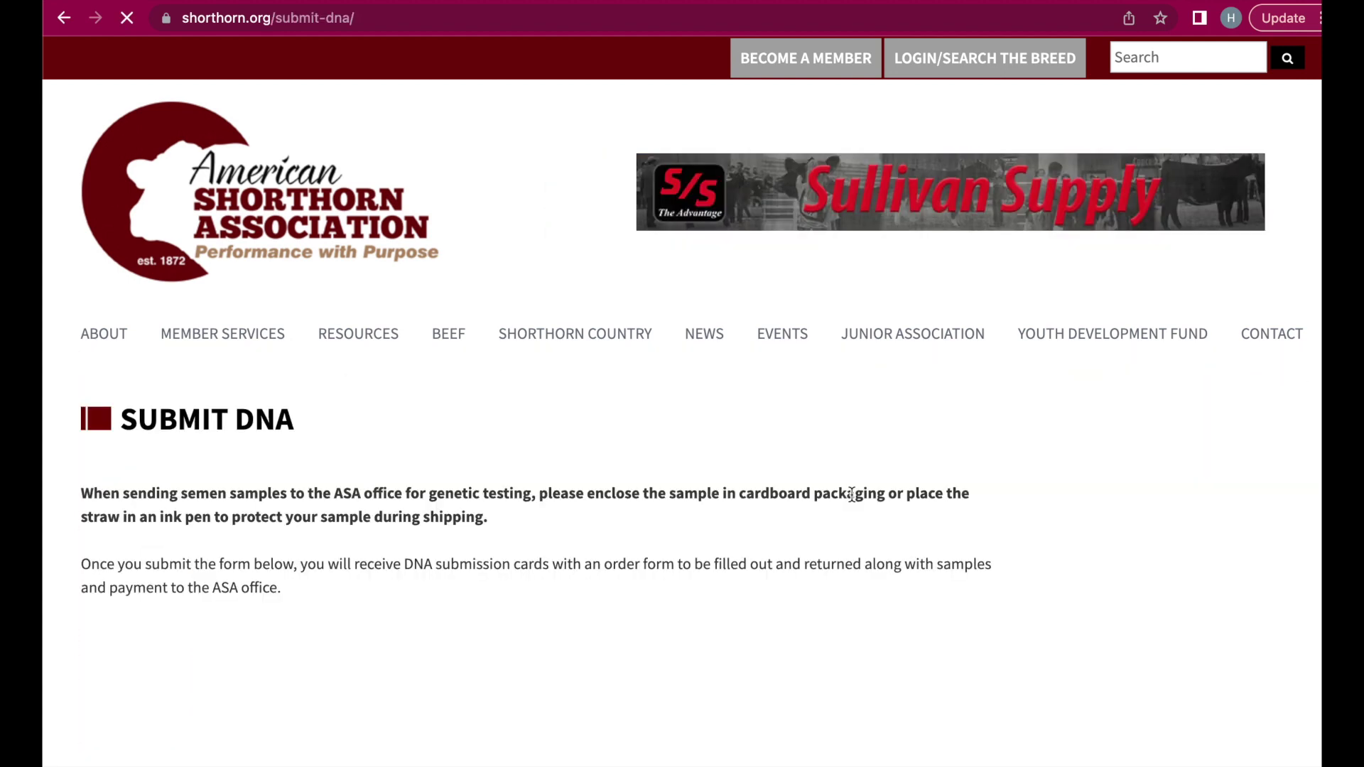
{"action": "scroll", "coordinate": [320, 638], "scroll_direction": "down", "scroll_amount": 8}
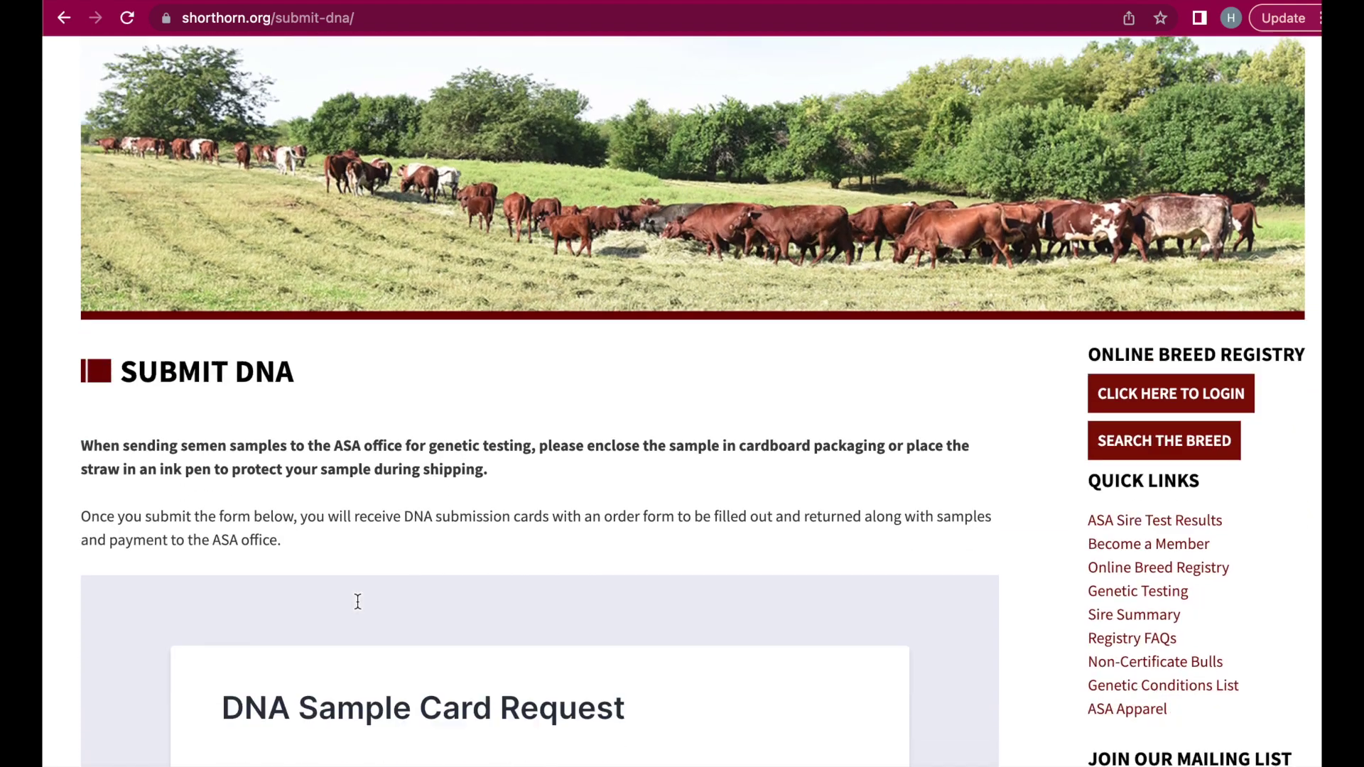
{"action": "scroll", "coordinate": [379, 655], "scroll_direction": "down", "scroll_amount": 5}
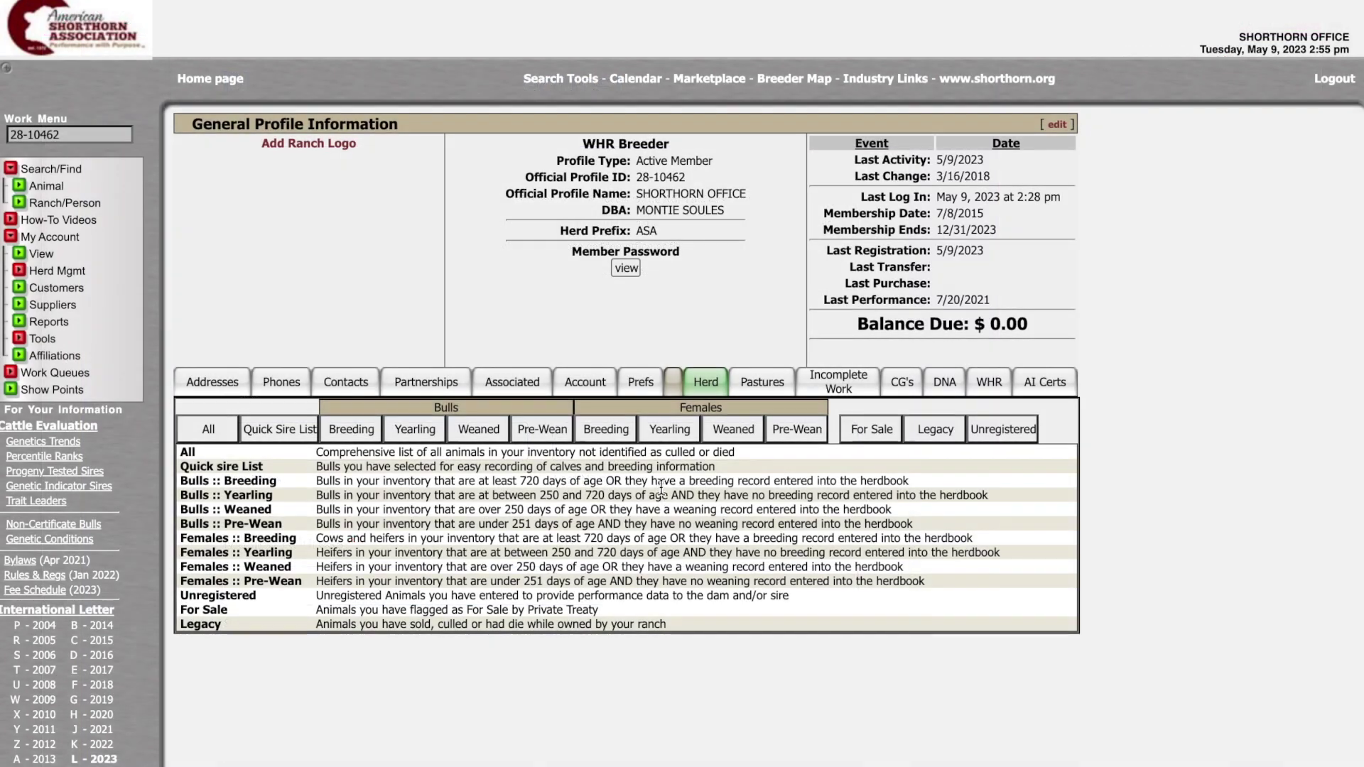
- Replace the name part of the primary address's e-mail and save the updated address
{"action": "left_click", "coordinate": [209, 388]}
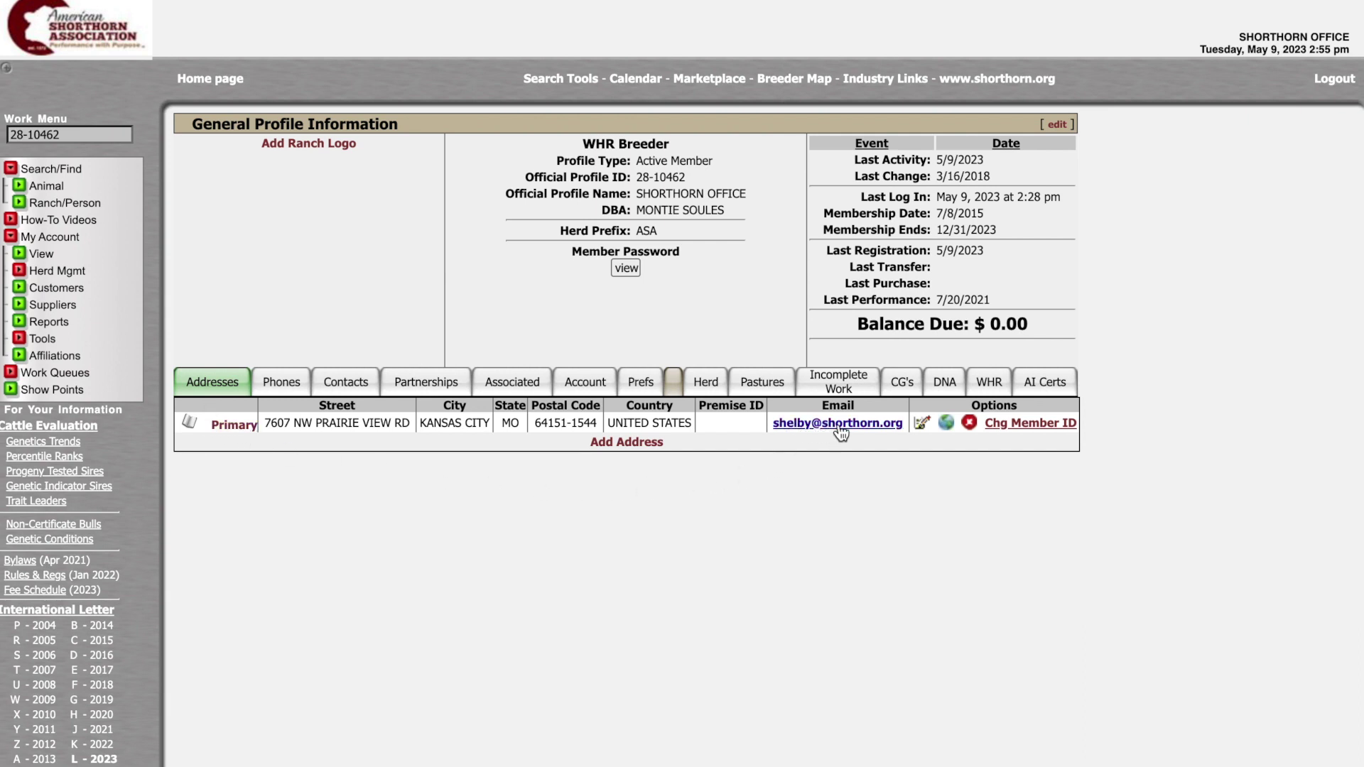
{"action": "left_click", "coordinate": [923, 423]}
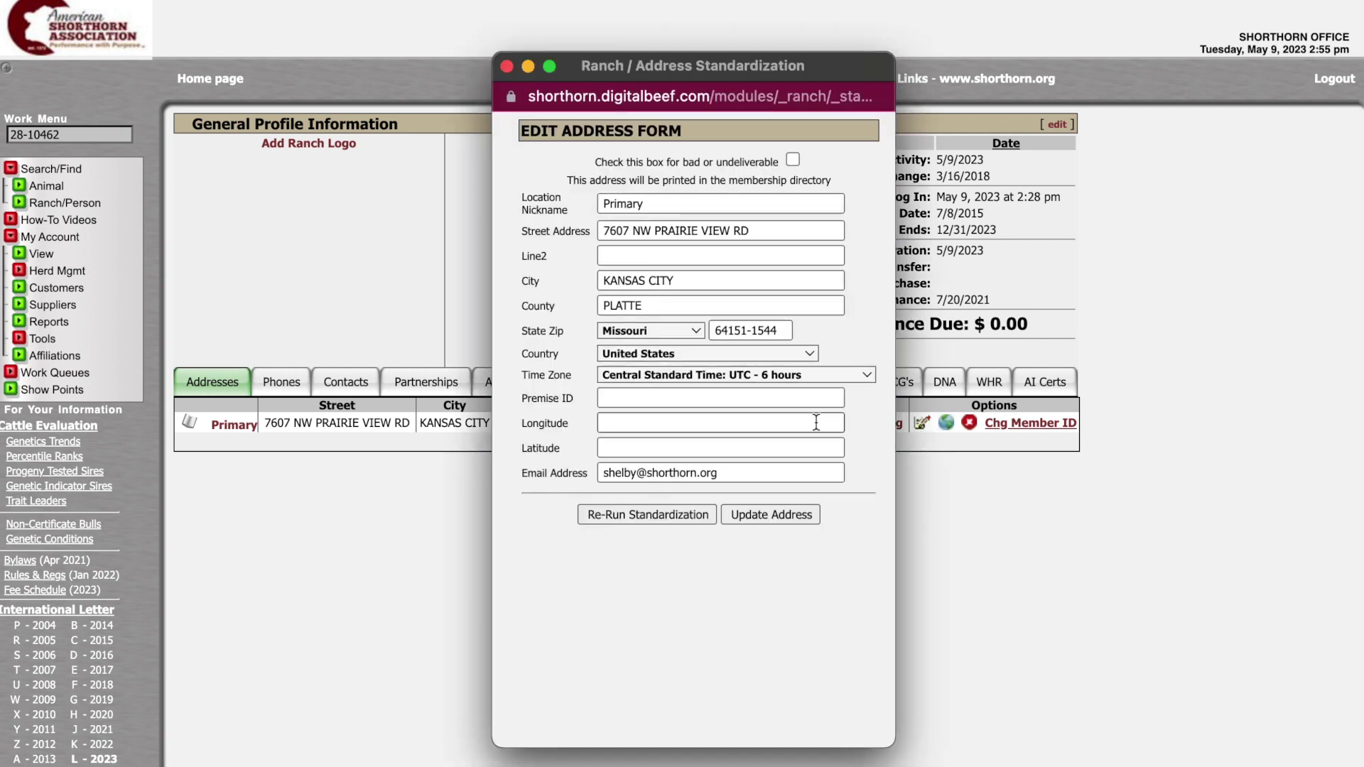
{"action": "double_click", "coordinate": [620, 473]}
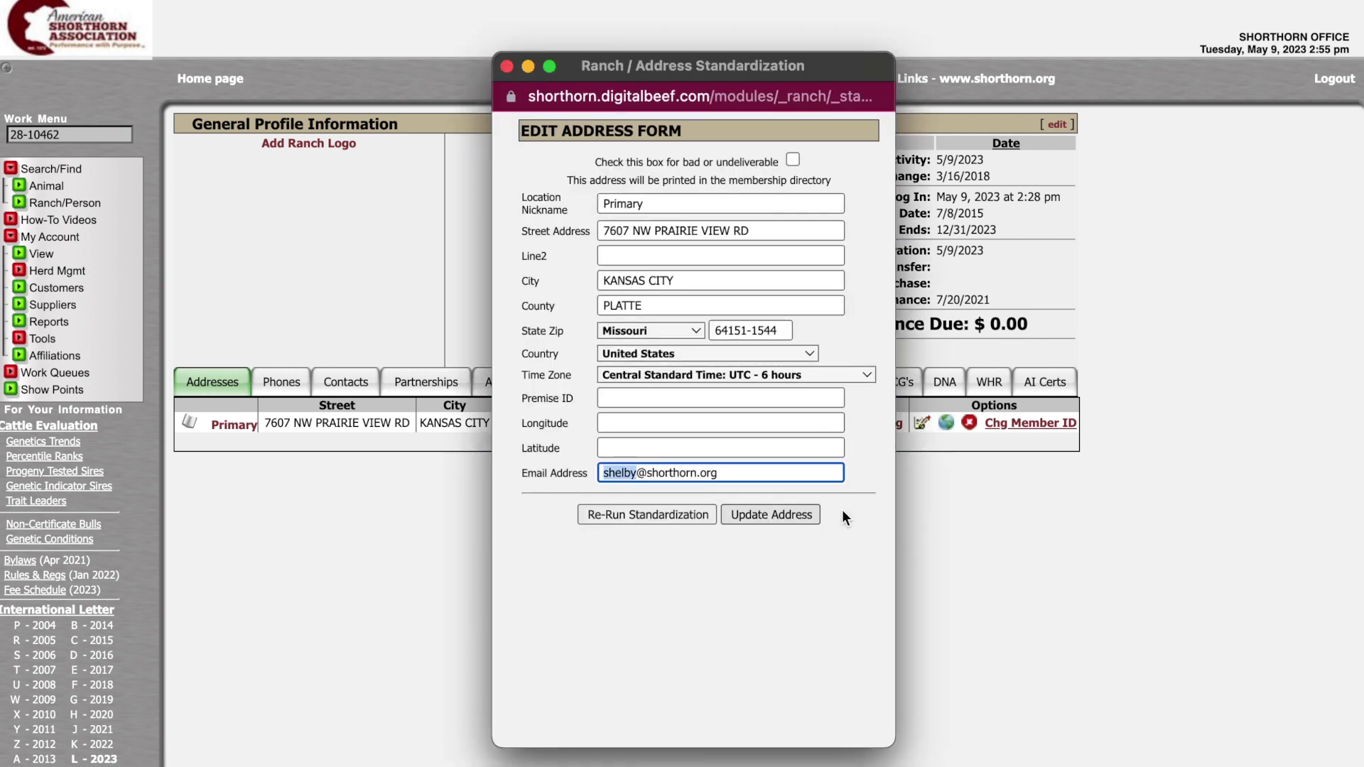
{"action": "type", "text": "heather"}
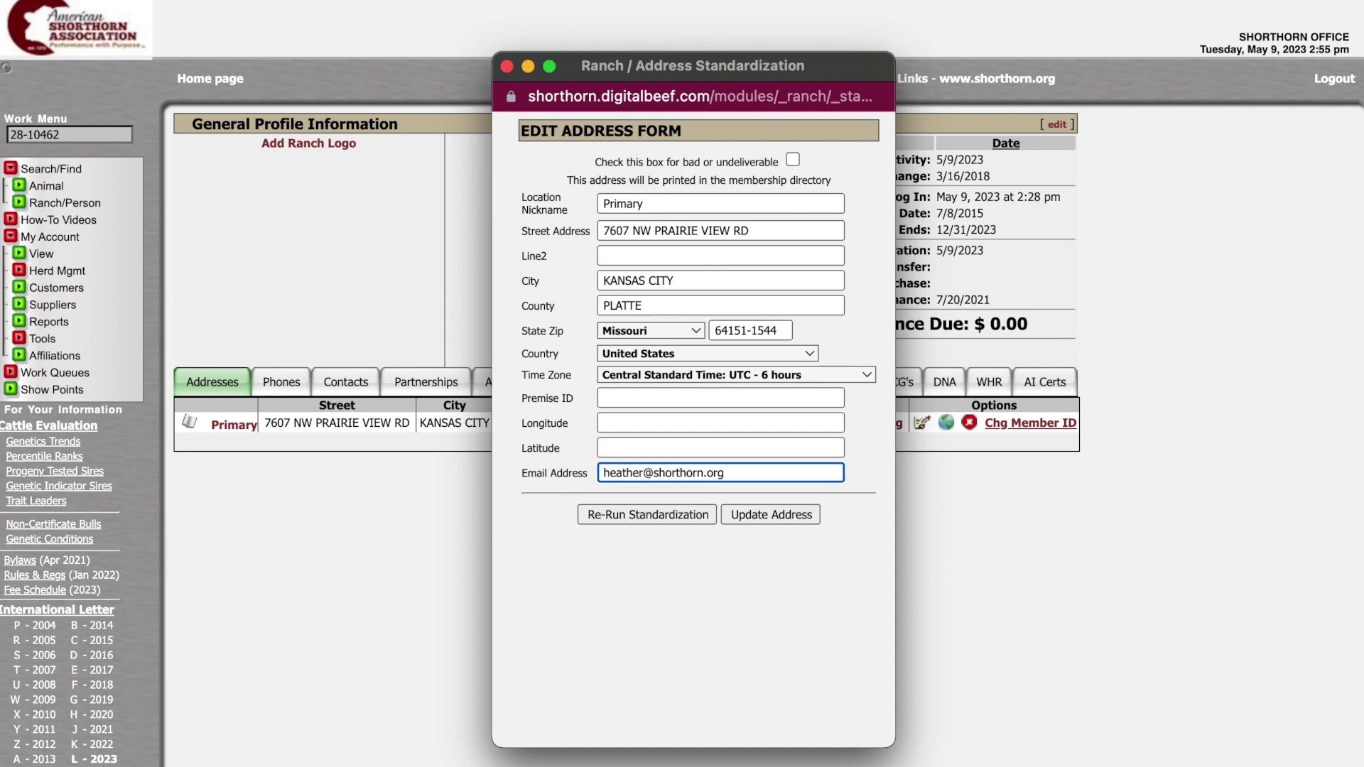
{"action": "left_click", "coordinate": [758, 517]}
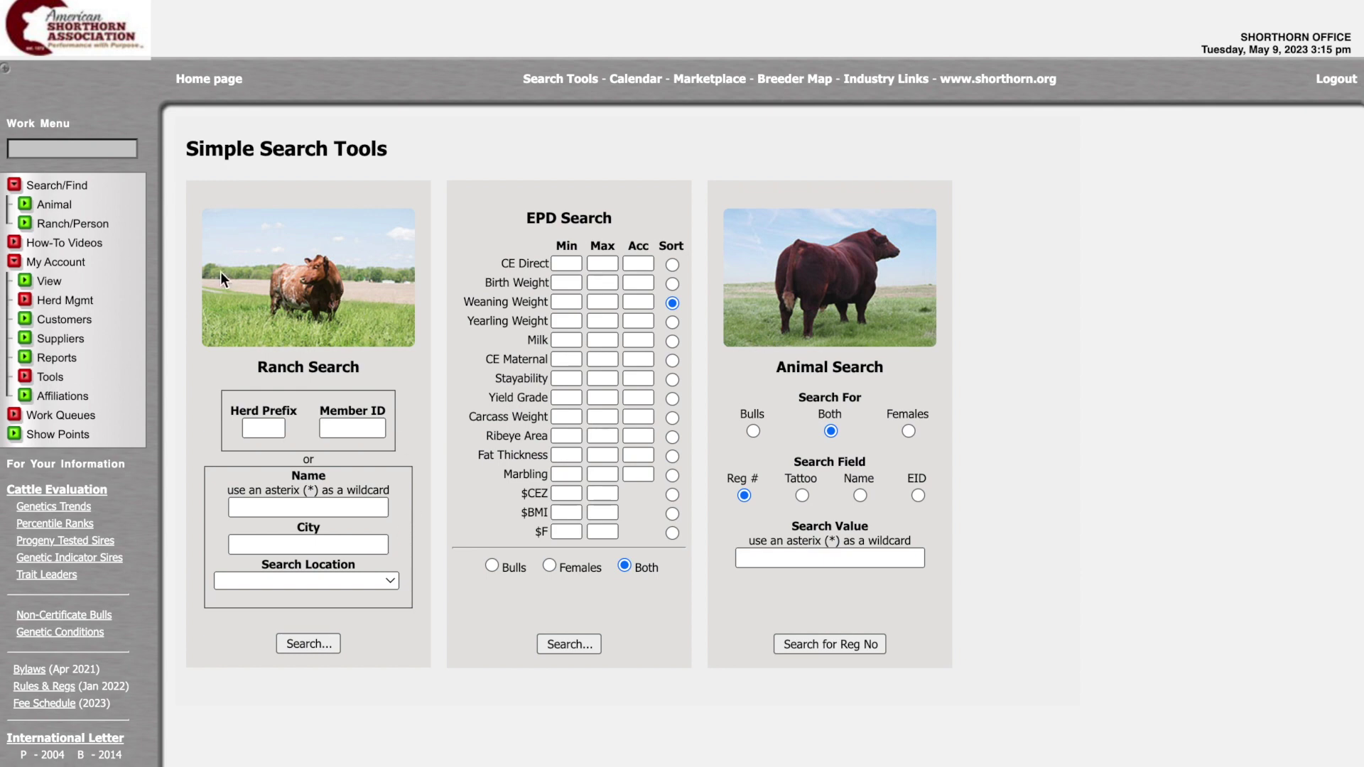
- In the full herd list, queue SUNNY DAY GIRL and U4356151 for DNA testing
{"action": "left_click", "coordinate": [49, 282]}
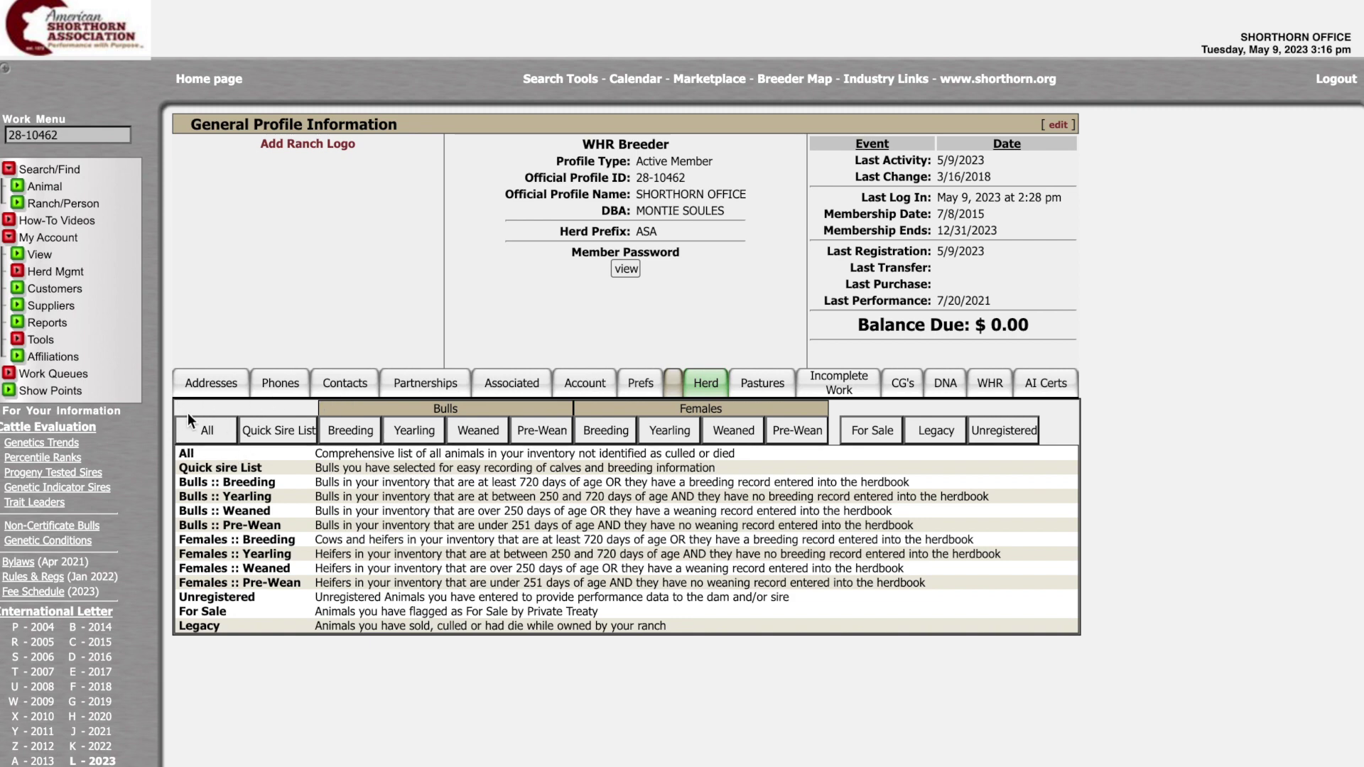
{"action": "left_click", "coordinate": [206, 430]}
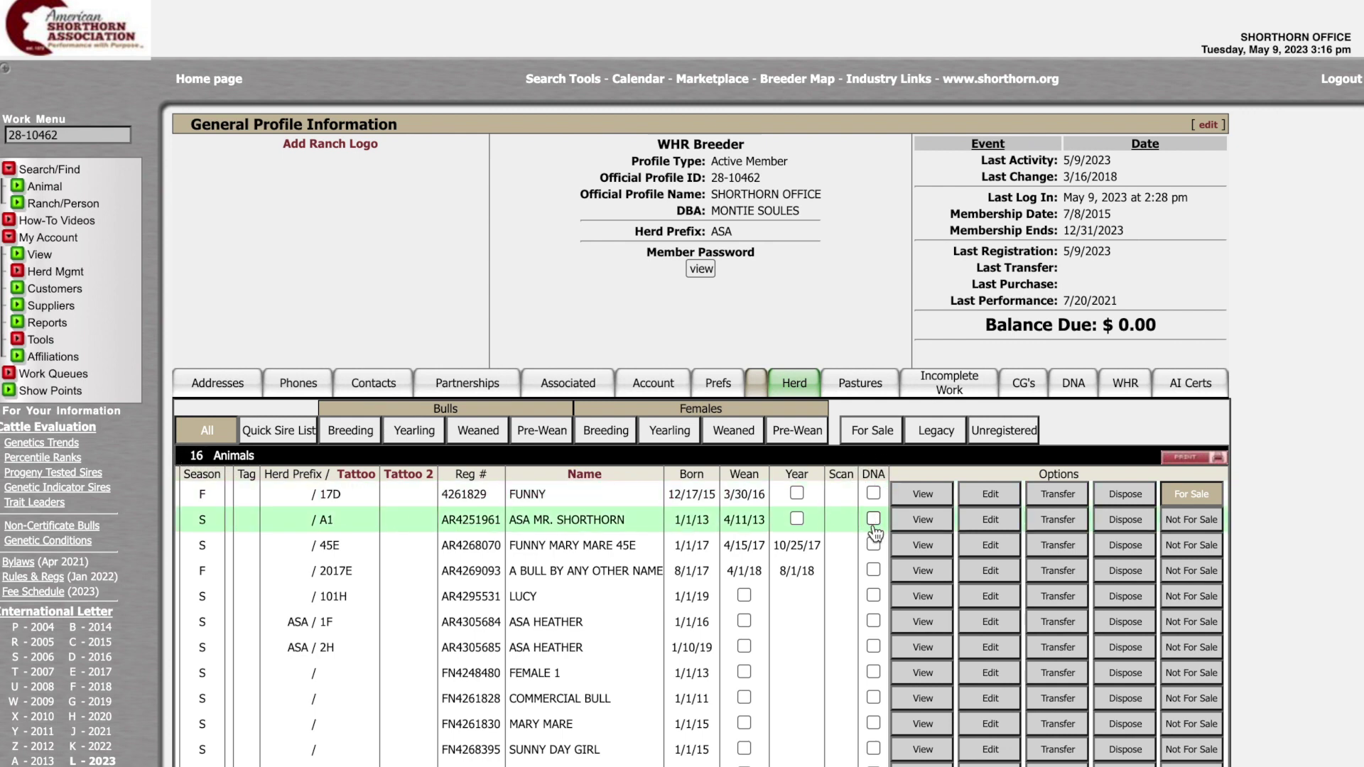
{"action": "scroll", "coordinate": [881, 629], "scroll_direction": "down", "scroll_amount": 3}
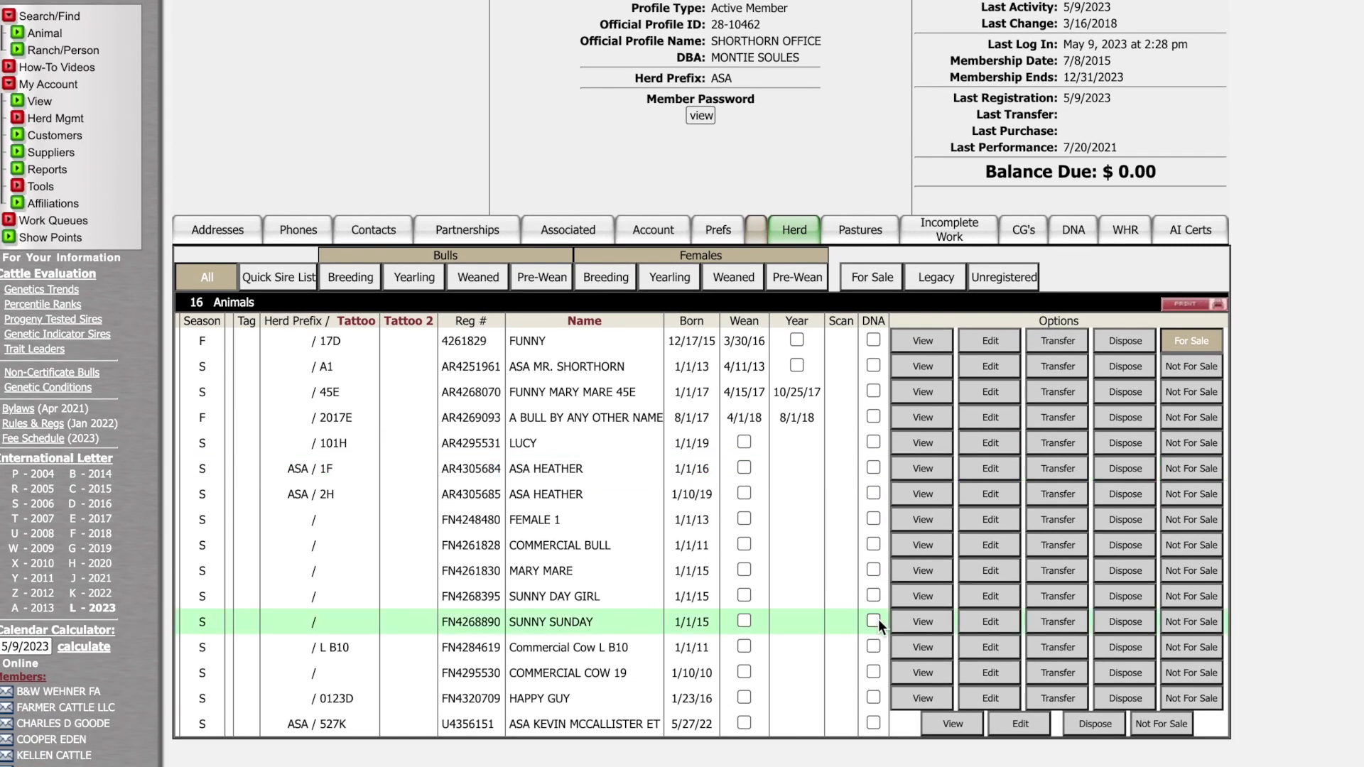
{"action": "left_click", "coordinate": [873, 595]}
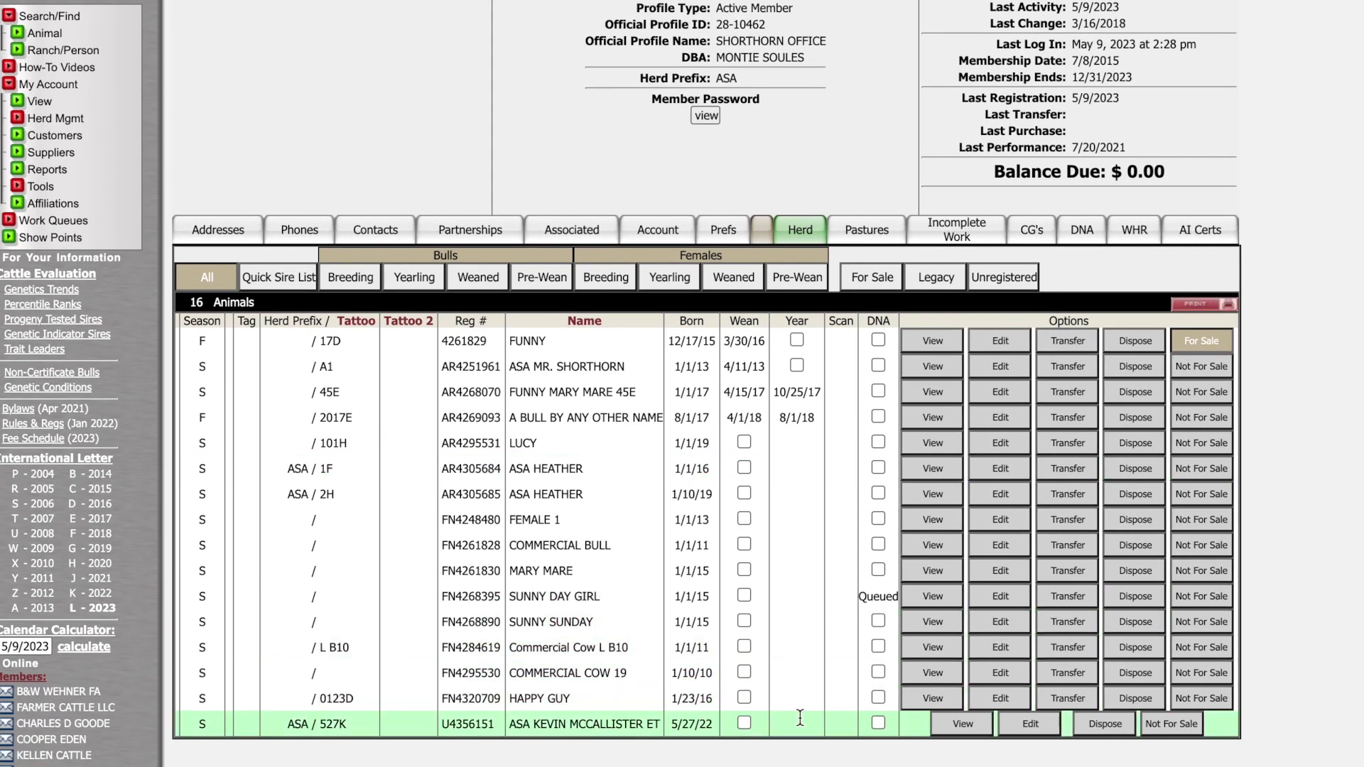
{"action": "left_click", "coordinate": [878, 722]}
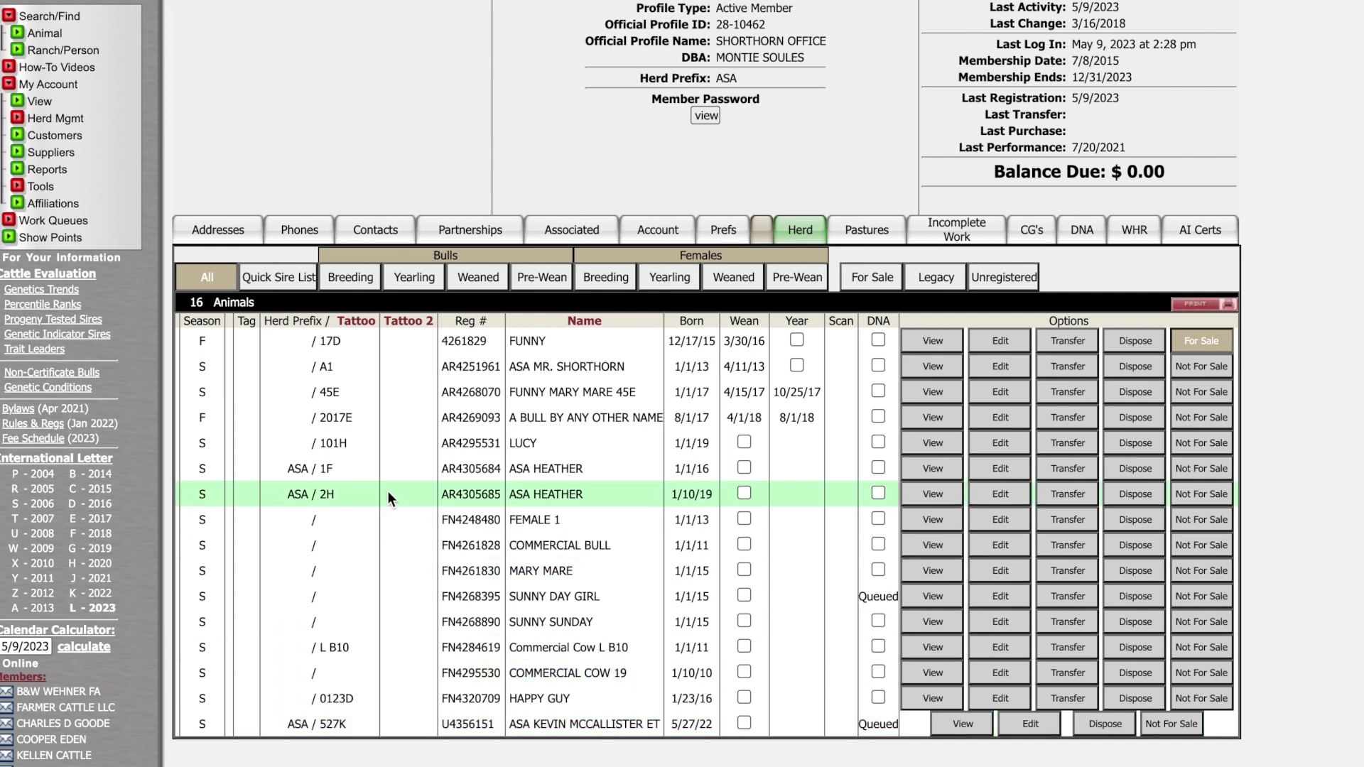
{"action": "scroll", "coordinate": [266, 429], "scroll_direction": "up", "scroll_amount": 3}
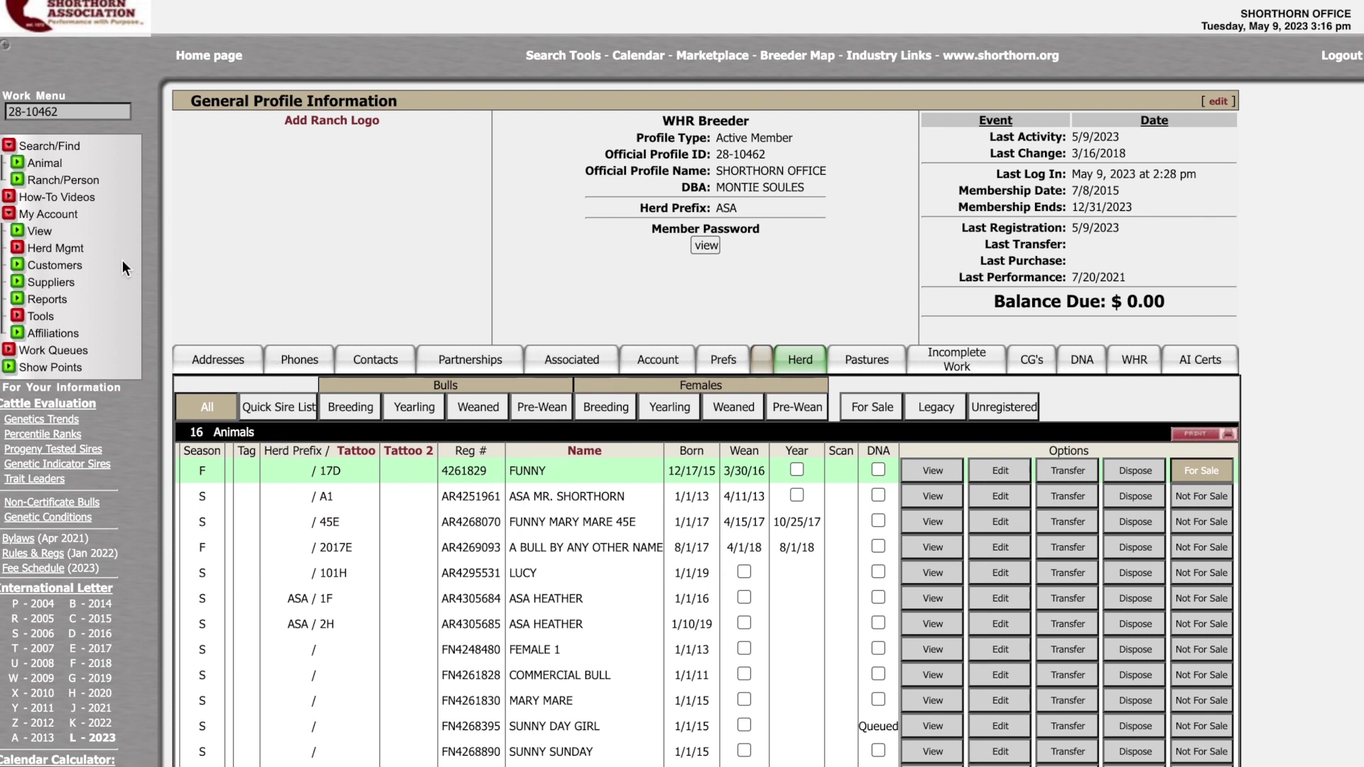
- Open DNA Order Requests and add LUCY (AR4295531) from My Animals as the third request
{"action": "left_click", "coordinate": [63, 249]}
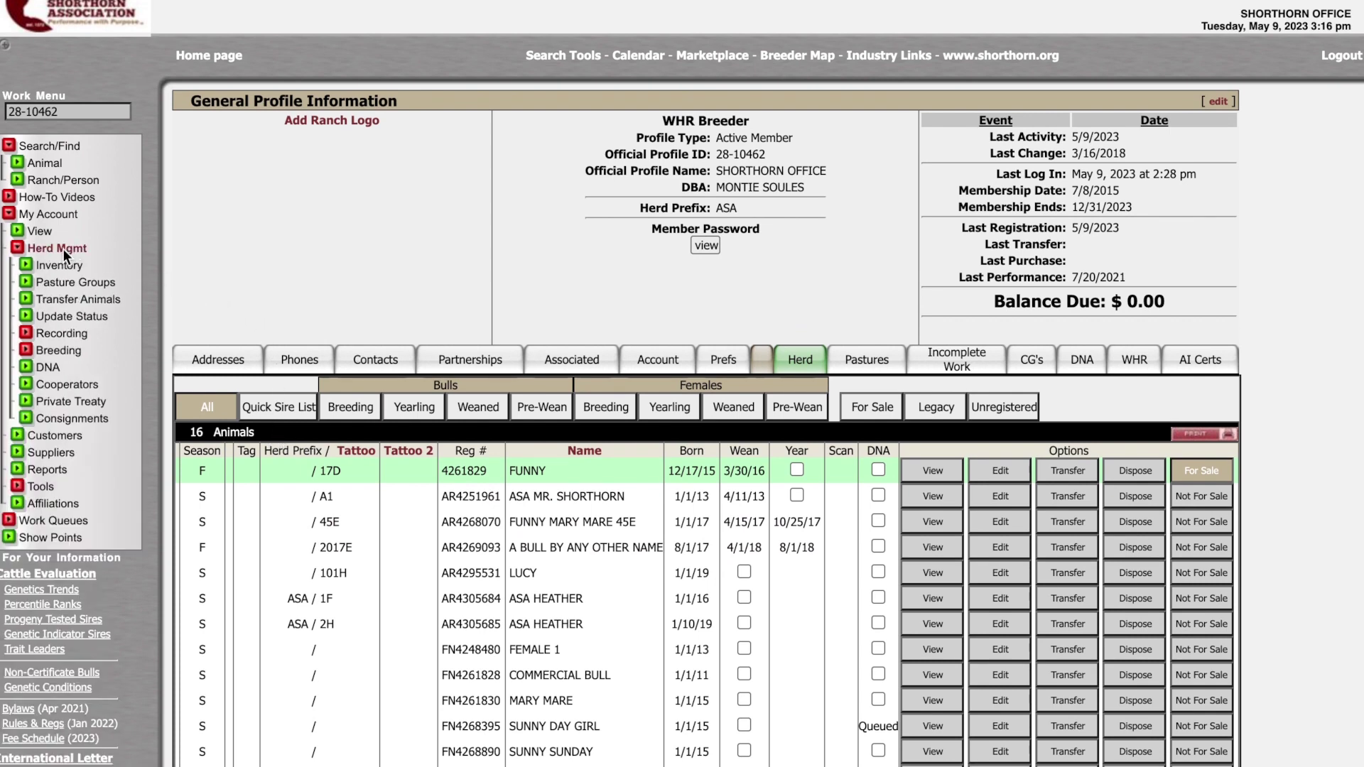
{"action": "left_click", "coordinate": [49, 368]}
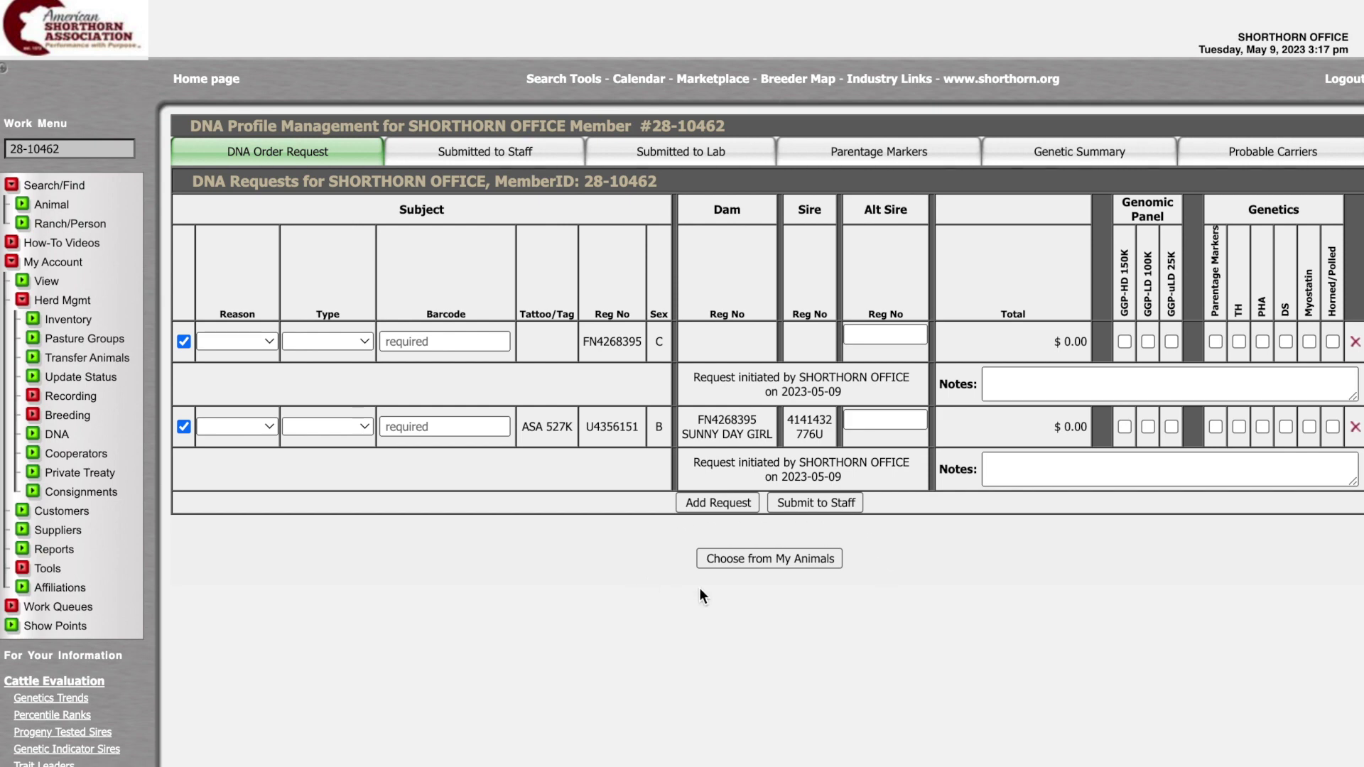
{"action": "left_click", "coordinate": [817, 557]}
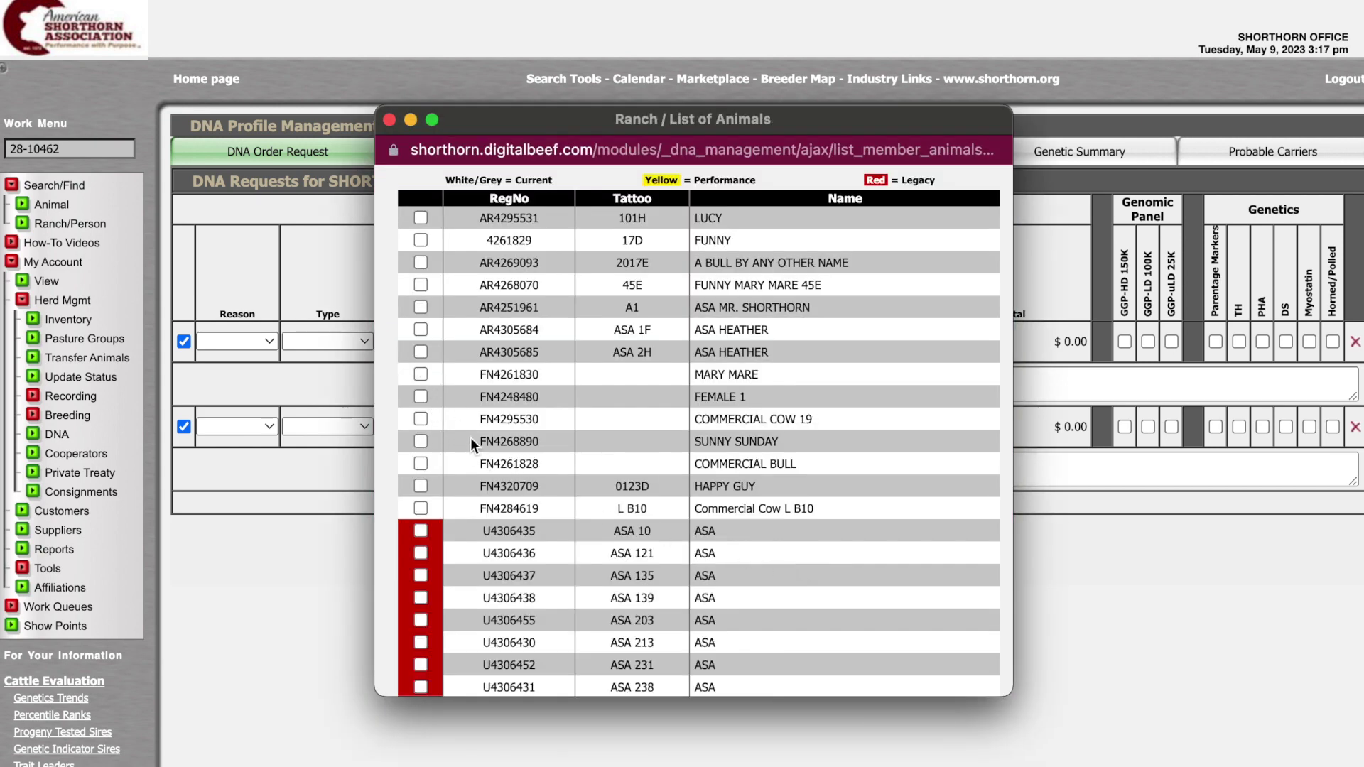
{"action": "left_click", "coordinate": [420, 217]}
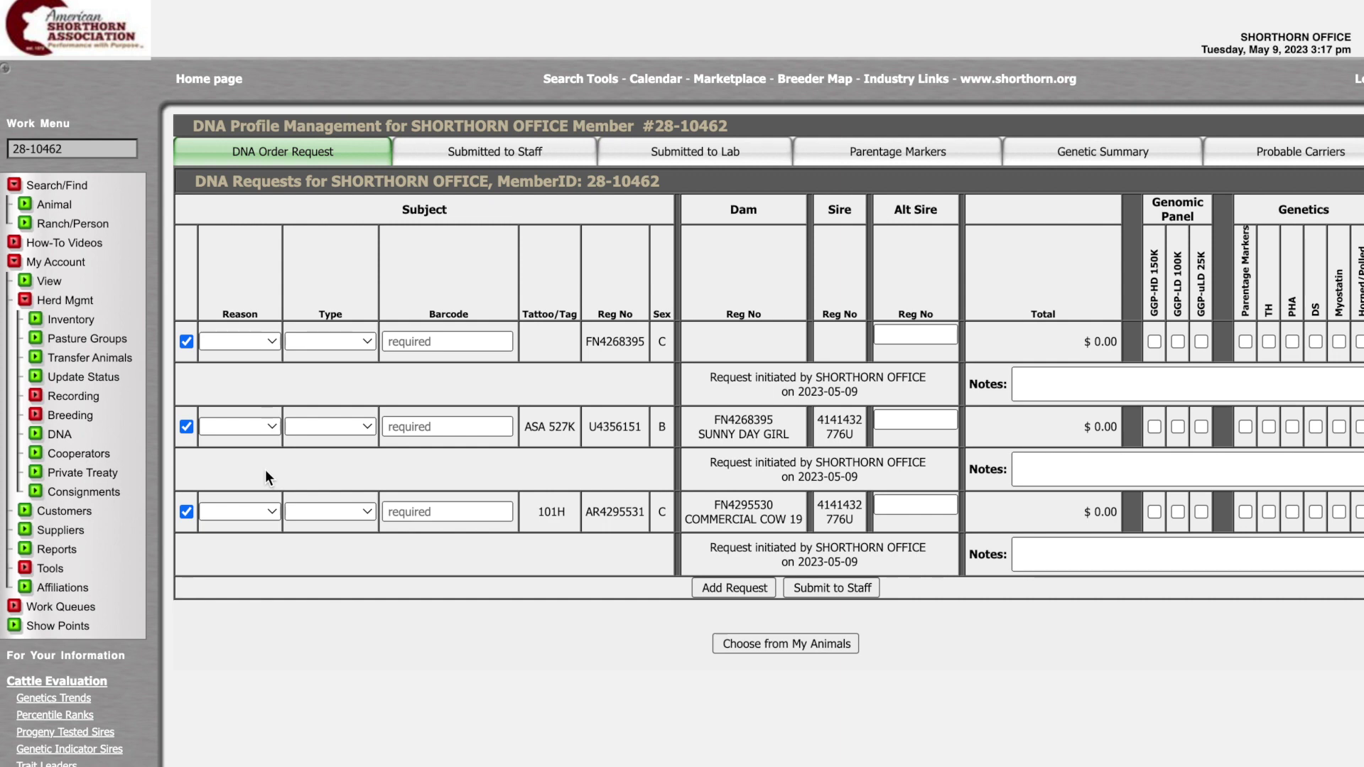
{"action": "scroll", "coordinate": [266, 471], "scroll_direction": "right", "scroll_amount": 2}
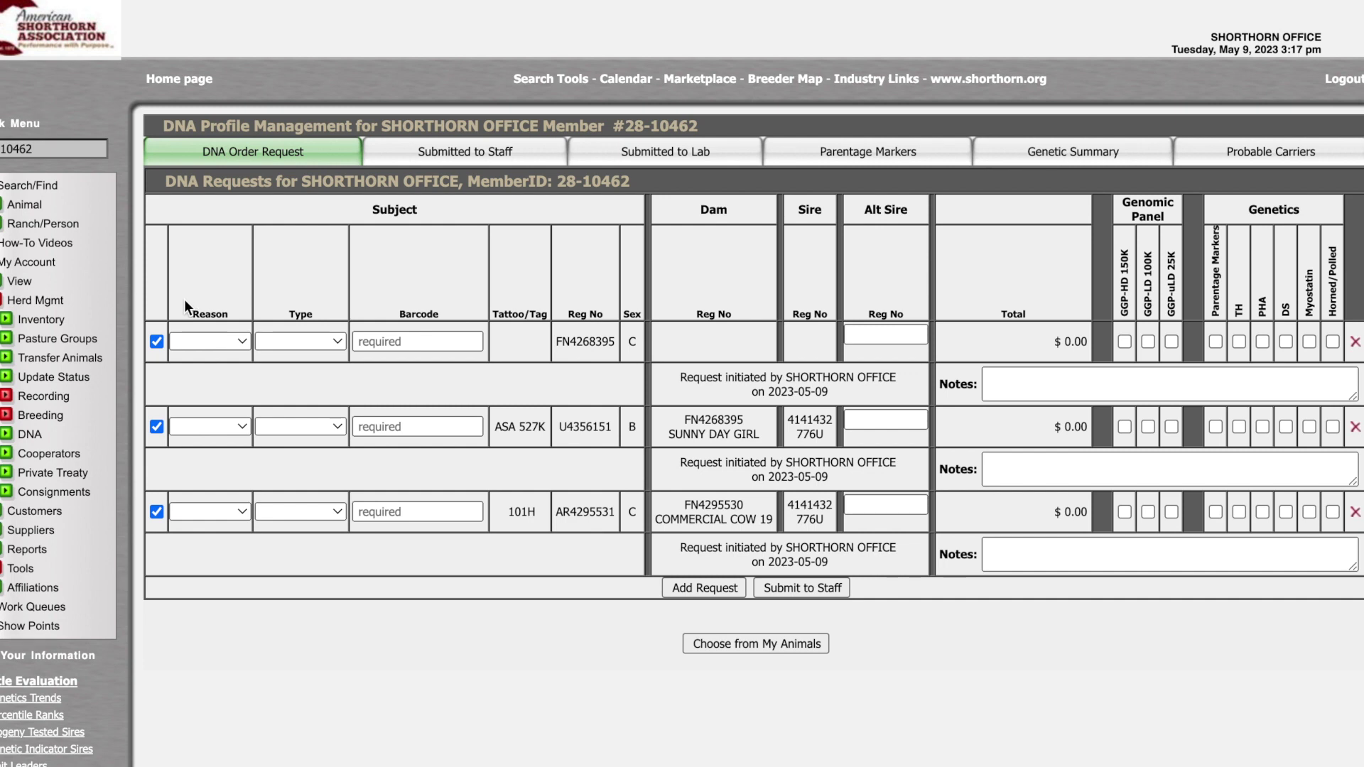
{"action": "left_click", "coordinate": [237, 344]}
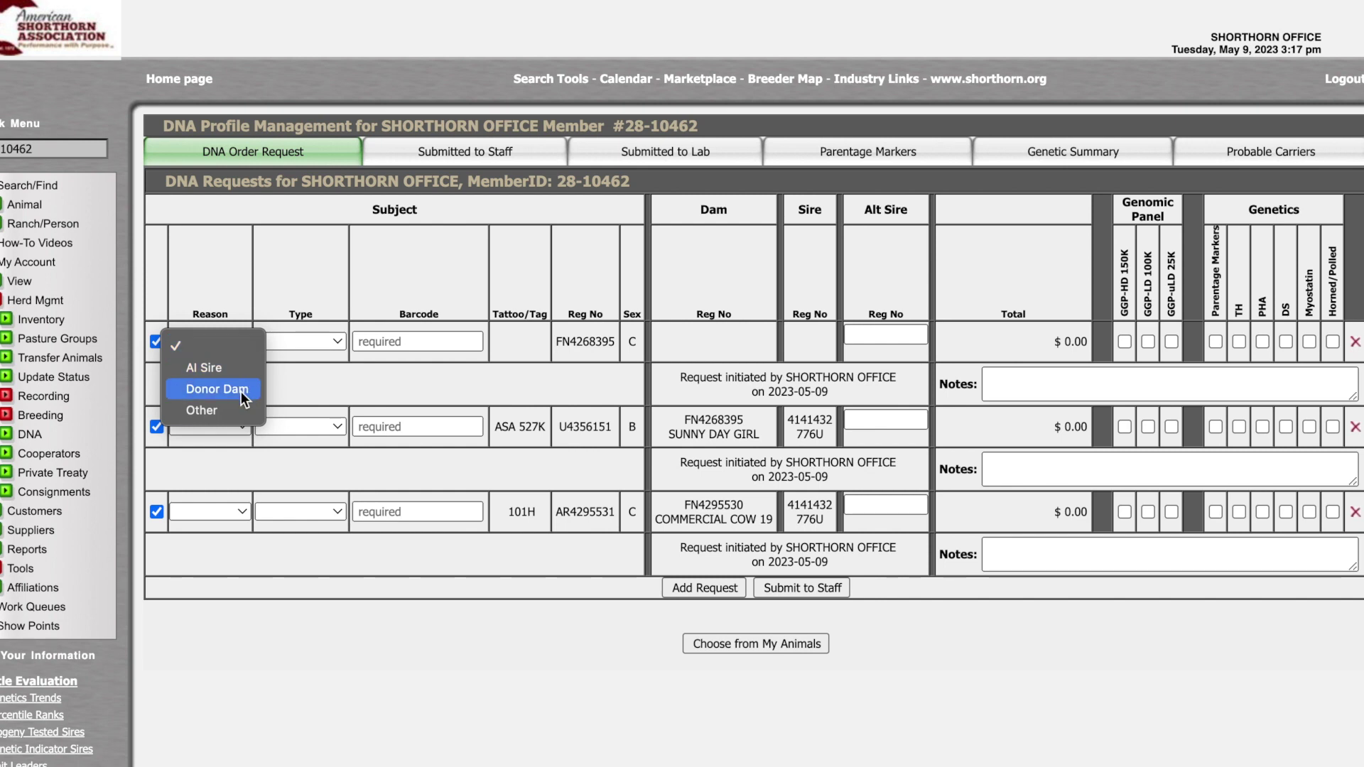
{"action": "left_click", "coordinate": [203, 390]}
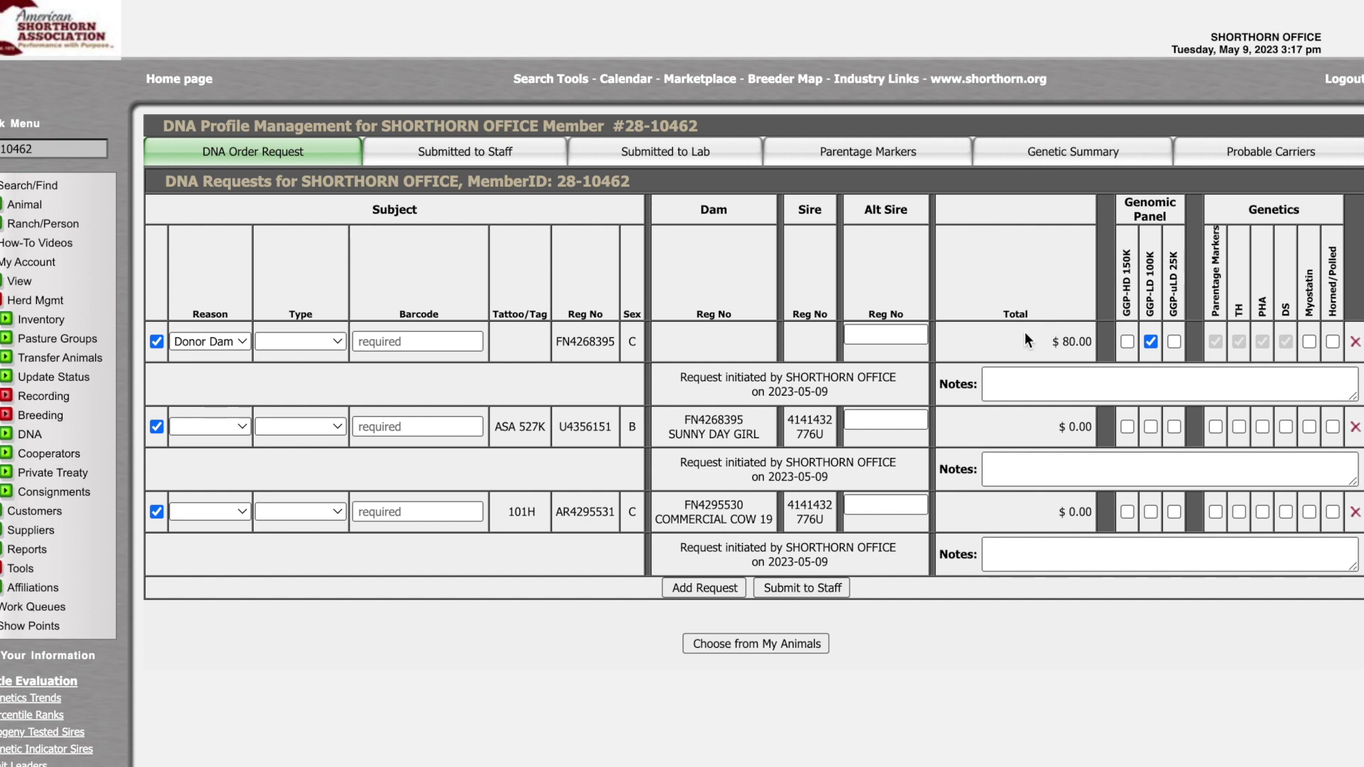
{"action": "left_click", "coordinate": [1311, 342]}
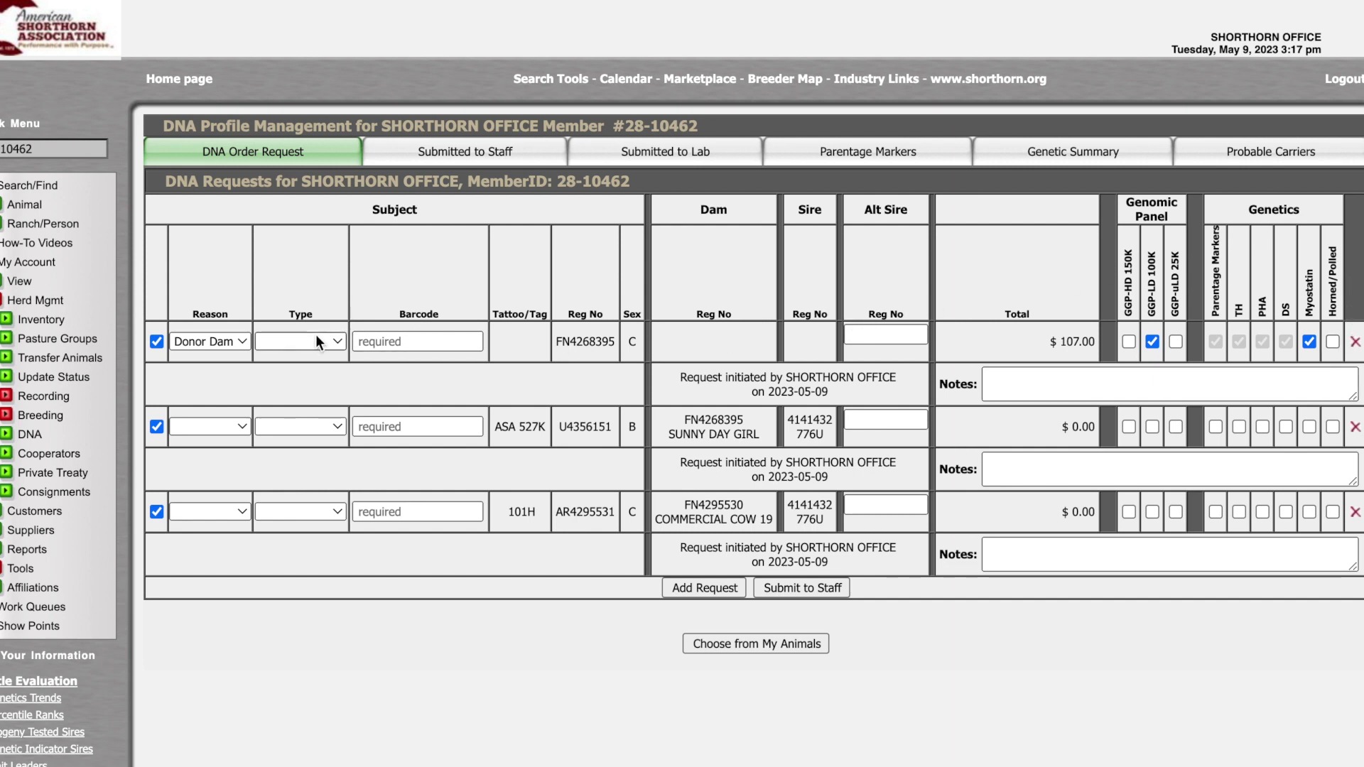
{"action": "left_click", "coordinate": [294, 342]}
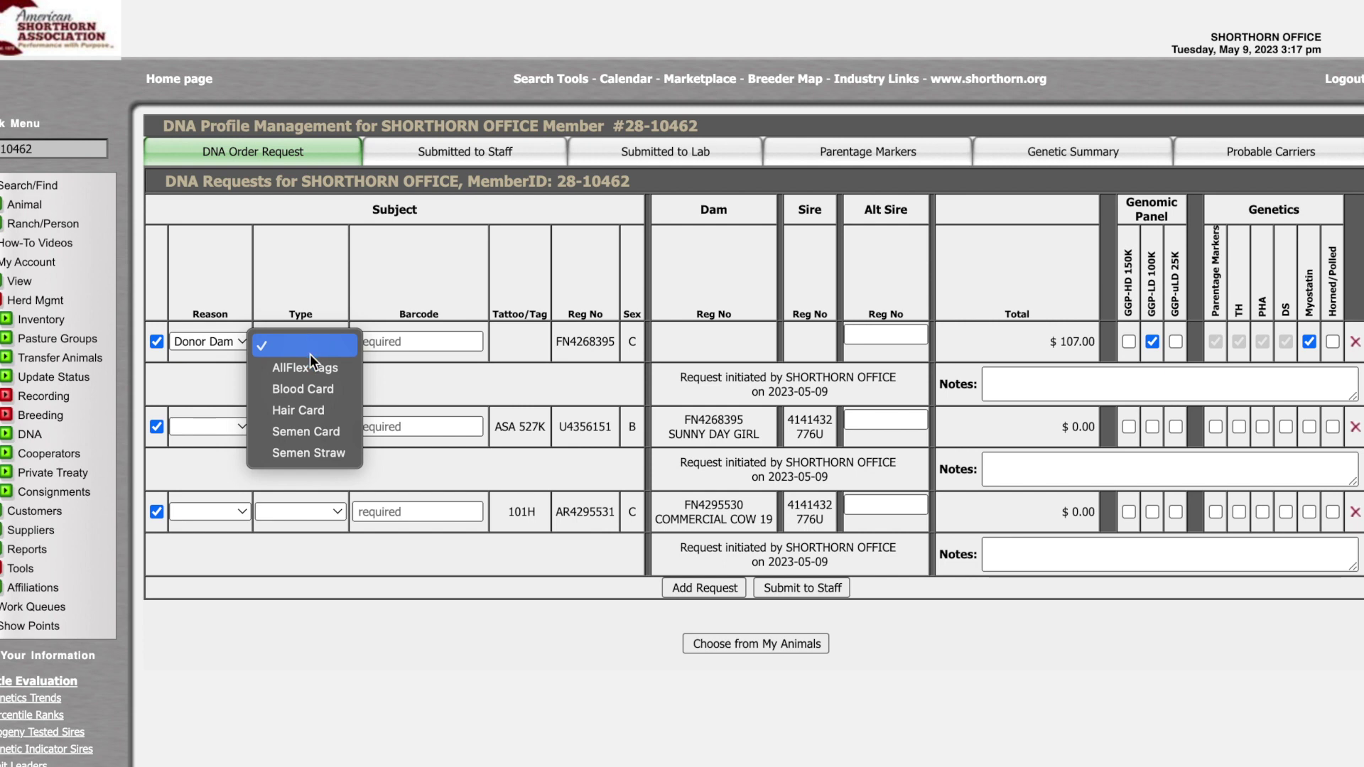
{"action": "left_click", "coordinate": [326, 393]}
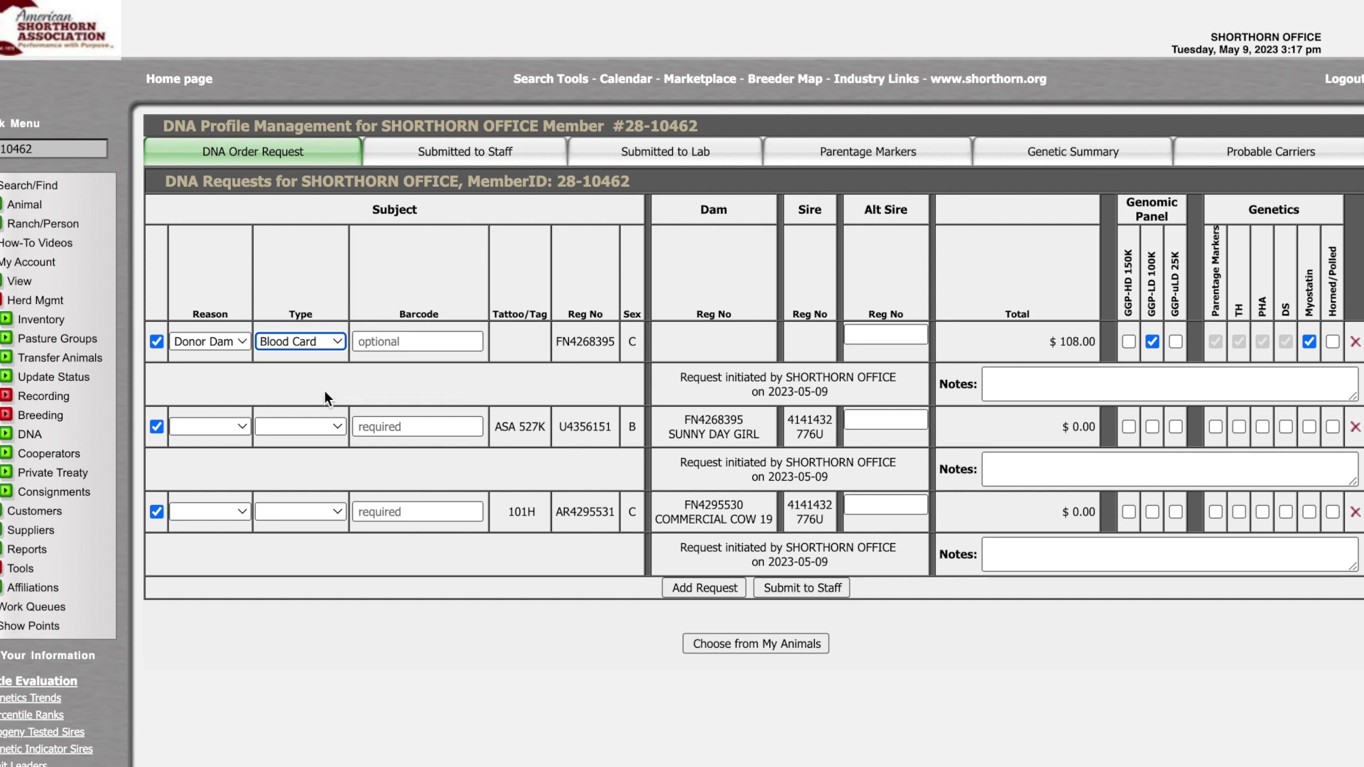
{"action": "left_click", "coordinate": [395, 342]}
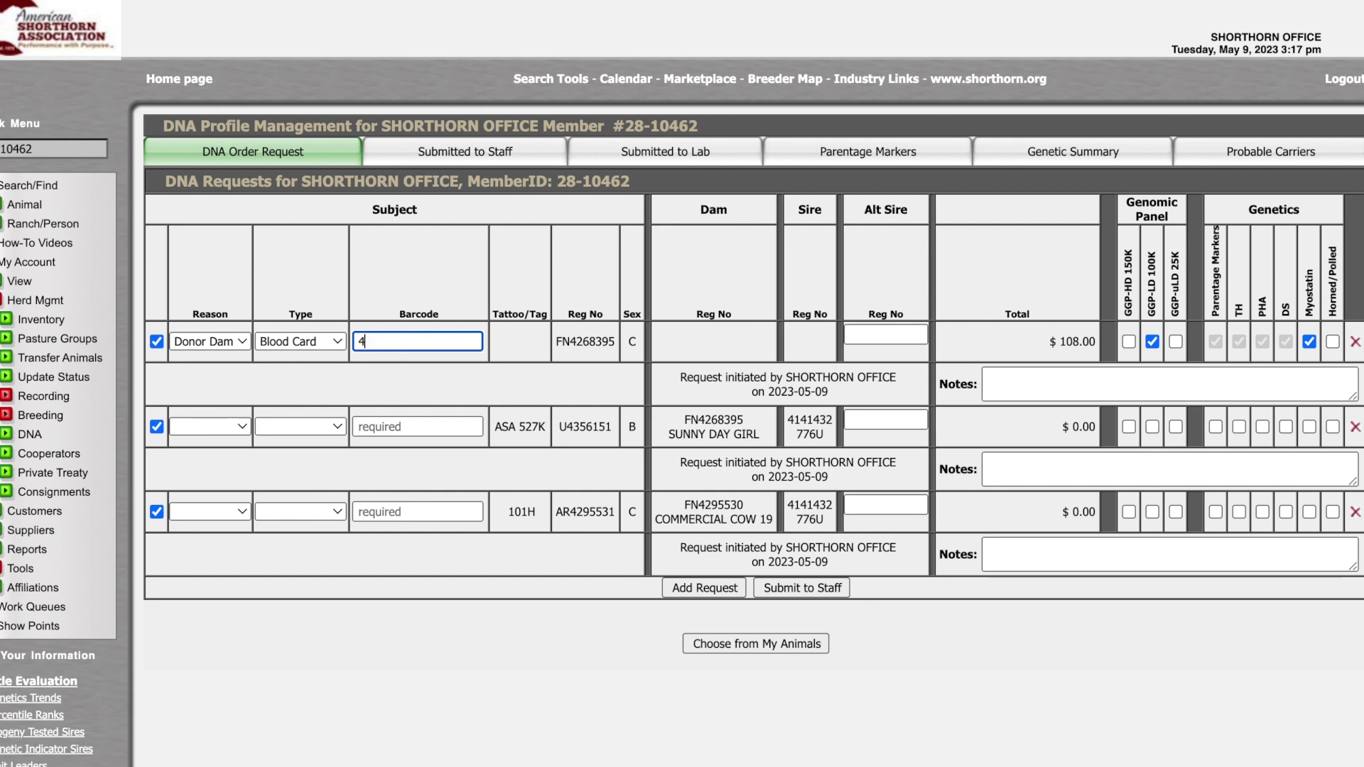
{"action": "type", "text": "41322057897"}
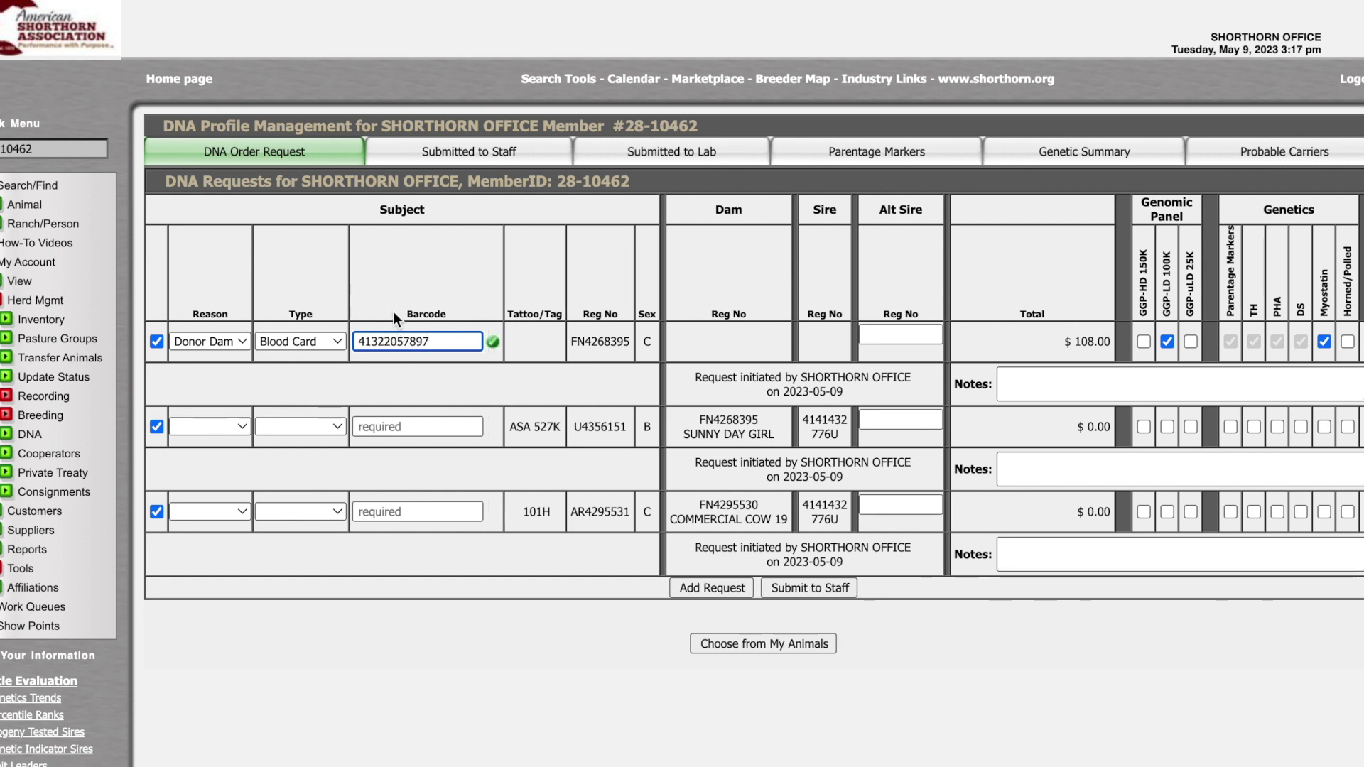
{"action": "left_click", "coordinate": [530, 371]}
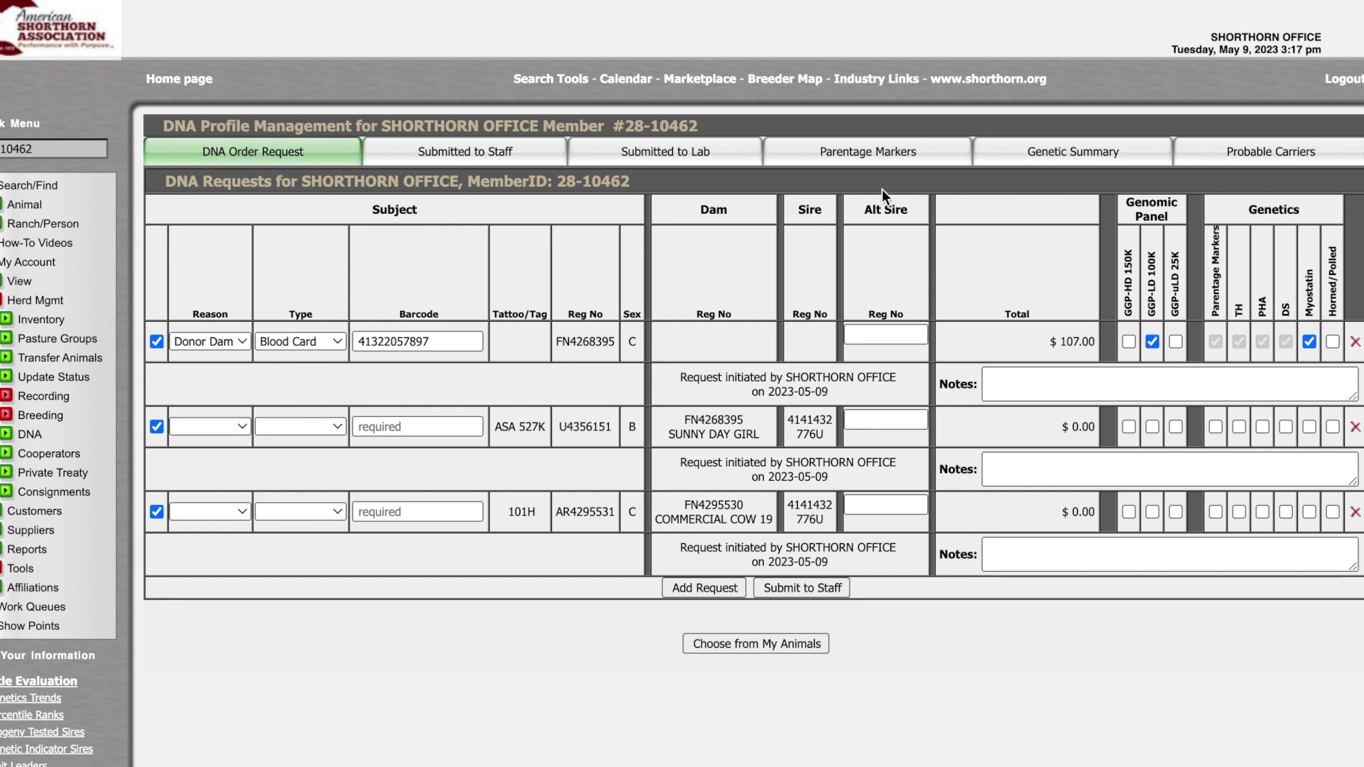
{"action": "left_click", "coordinate": [206, 426]}
{"action": "left_click", "coordinate": [198, 455]}
{"action": "left_click", "coordinate": [301, 426]}
{"action": "left_click", "coordinate": [303, 470]}
{"action": "left_click", "coordinate": [378, 426]}
{"action": "type", "text": "41322057898"}
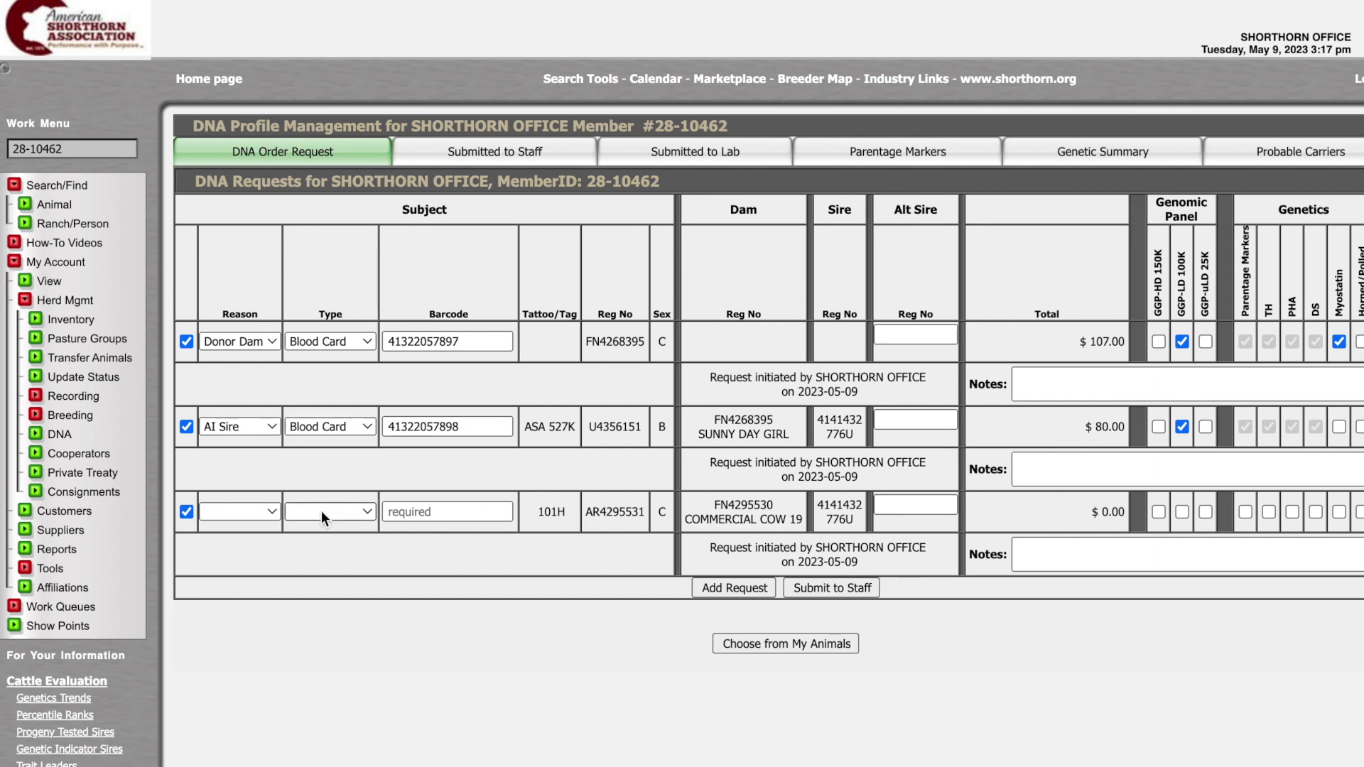
{"action": "left_click", "coordinate": [322, 513]}
{"action": "left_click", "coordinate": [320, 558]}
{"action": "key", "text": "Tab"}
{"action": "type", "text": "41322057899"}
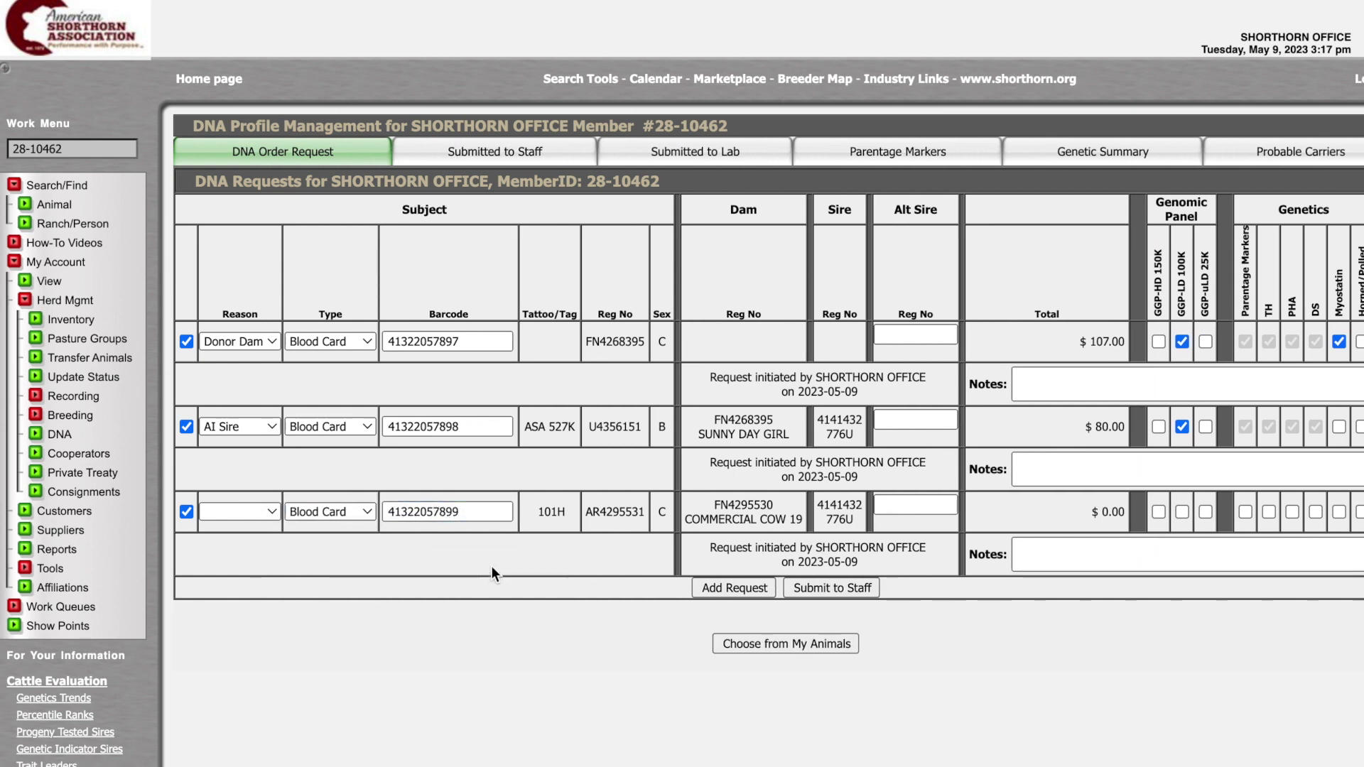
{"action": "left_click", "coordinate": [933, 506]}
{"action": "type", "text": "4170852"}
{"action": "key", "text": "Tab"}
{"action": "left_click", "coordinate": [1243, 513]}
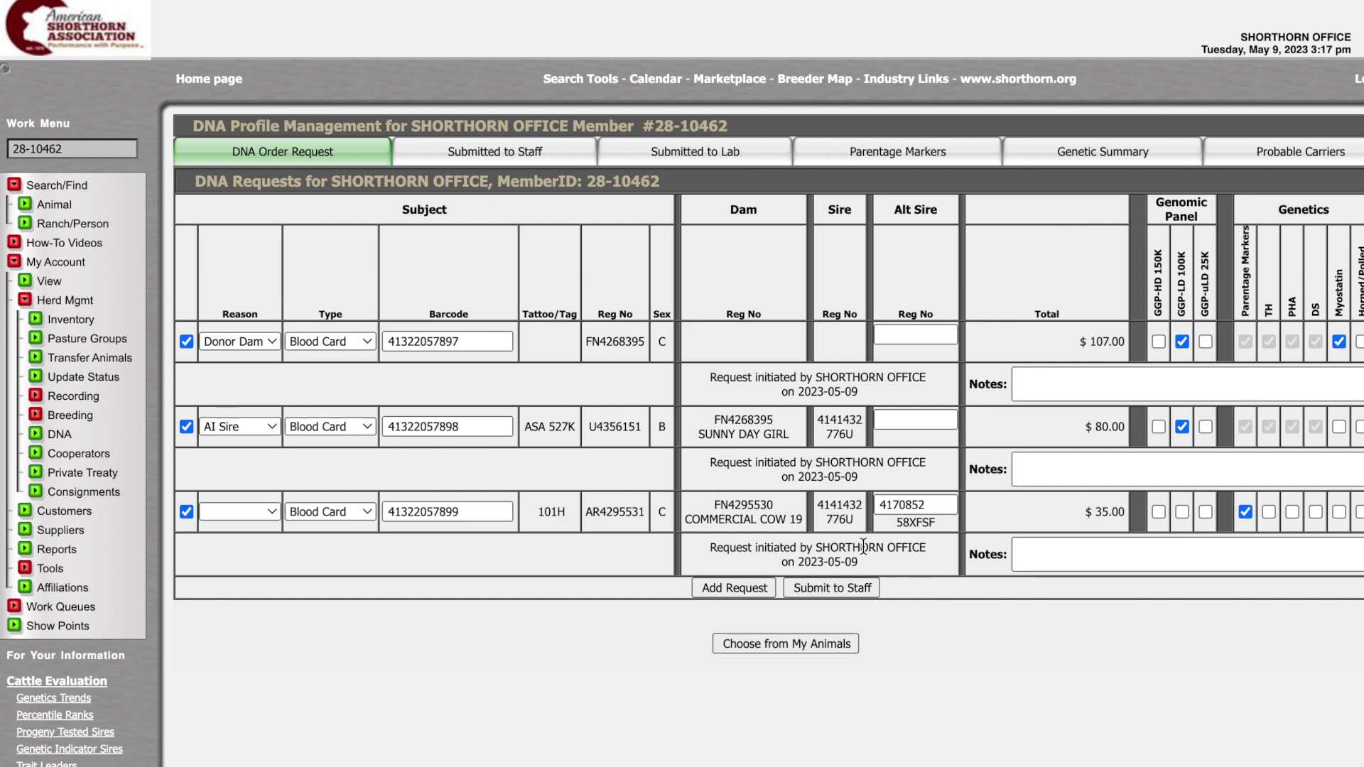
{"action": "left_click", "coordinate": [805, 589]}
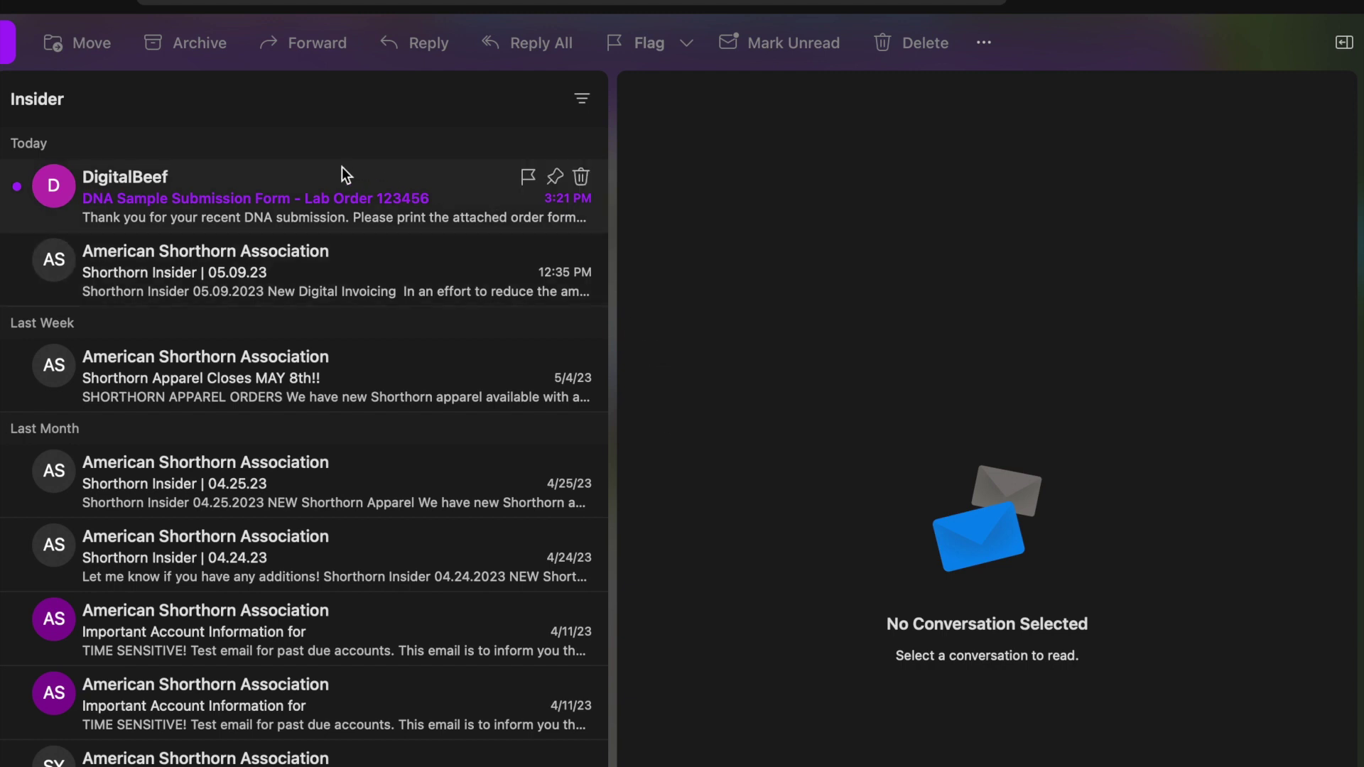
- Open the 'DNA Sample Submission Form - Lab Order 123456' email from DigitalBeef
{"action": "left_click", "coordinate": [197, 188]}
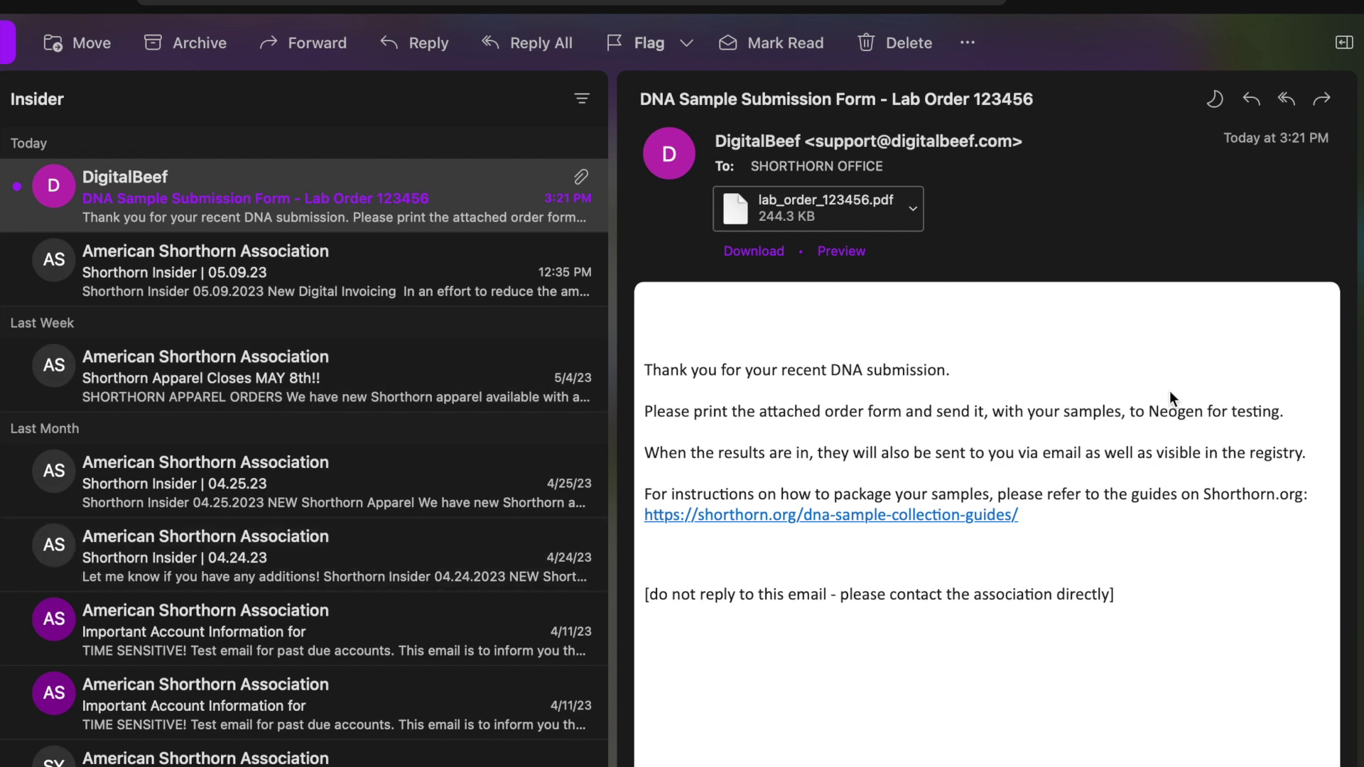
- Open lab_order_123456.pdf in Acrobat and review the three samples, tests and $222.00 total
{"action": "double_click", "coordinate": [829, 216]}
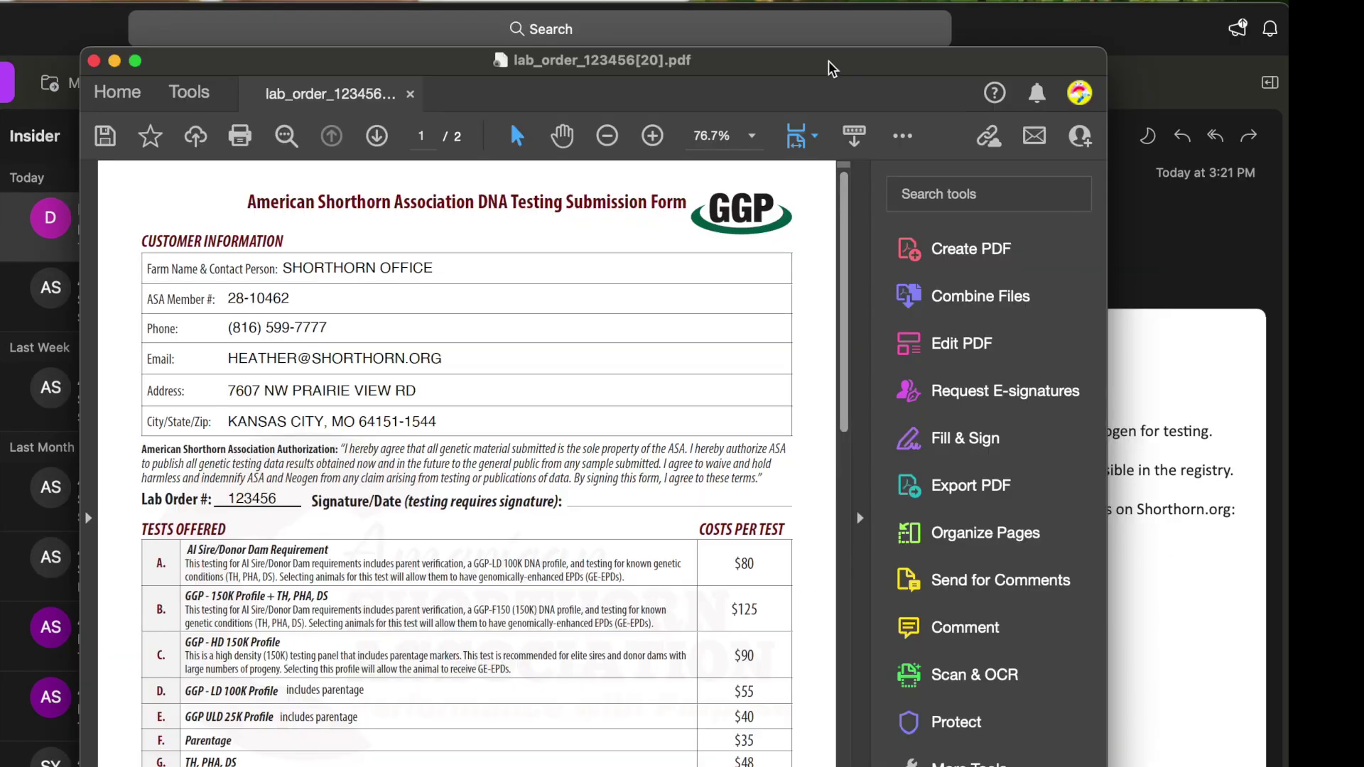
{"action": "scroll", "coordinate": [557, 615], "scroll_direction": "down", "scroll_amount": 3}
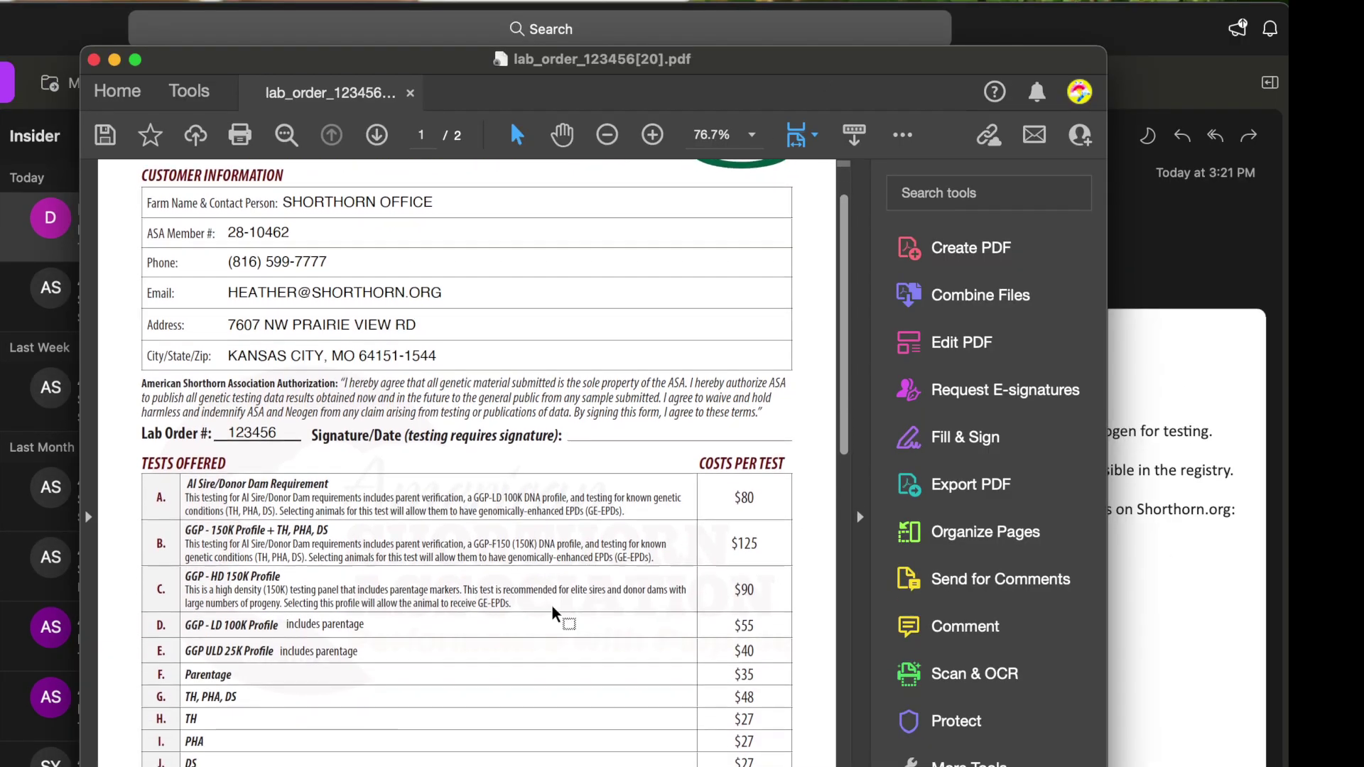
{"action": "scroll", "coordinate": [559, 603], "scroll_direction": "down", "scroll_amount": 2}
{"action": "scroll", "coordinate": [559, 603], "scroll_direction": "down", "scroll_amount": 5}
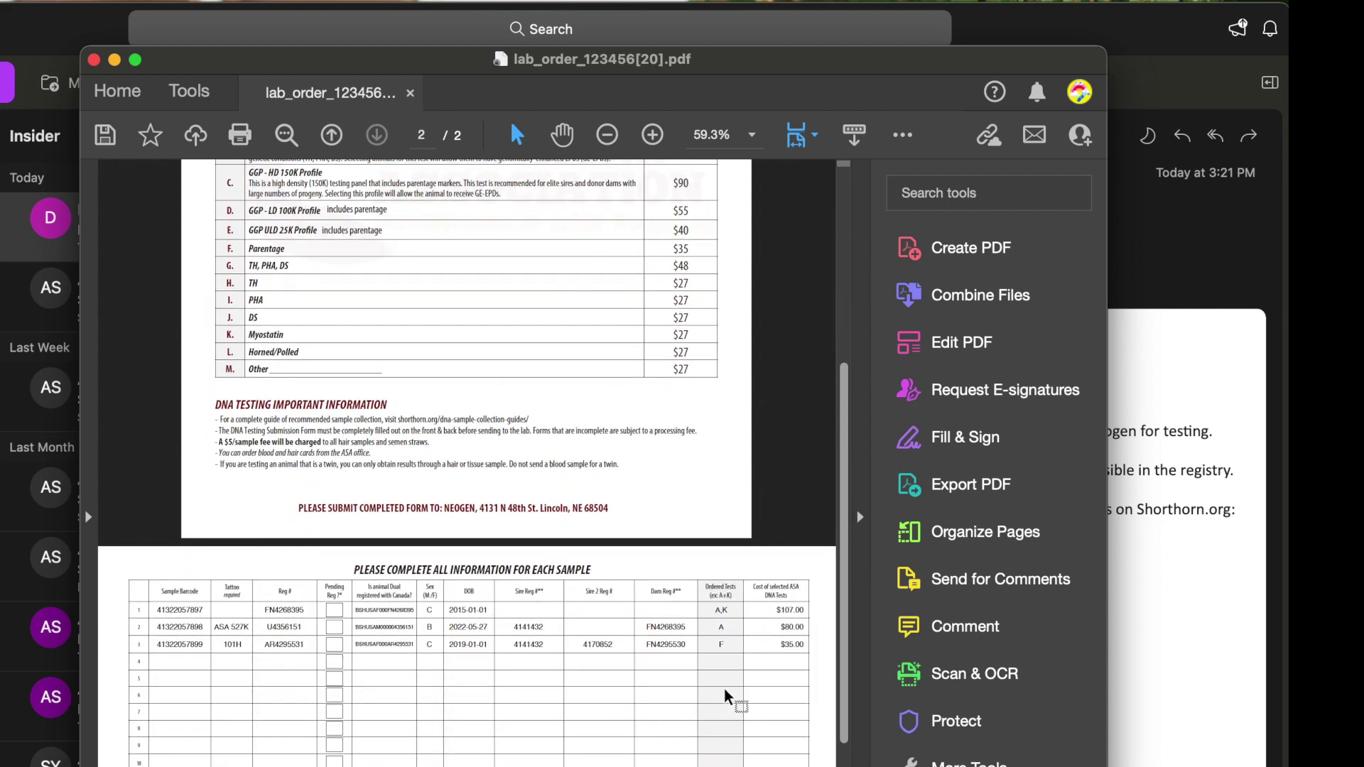
{"action": "scroll", "coordinate": [726, 700], "scroll_direction": "down", "scroll_amount": 1}
{"action": "scroll", "coordinate": [726, 691], "scroll_direction": "down", "scroll_amount": 4}
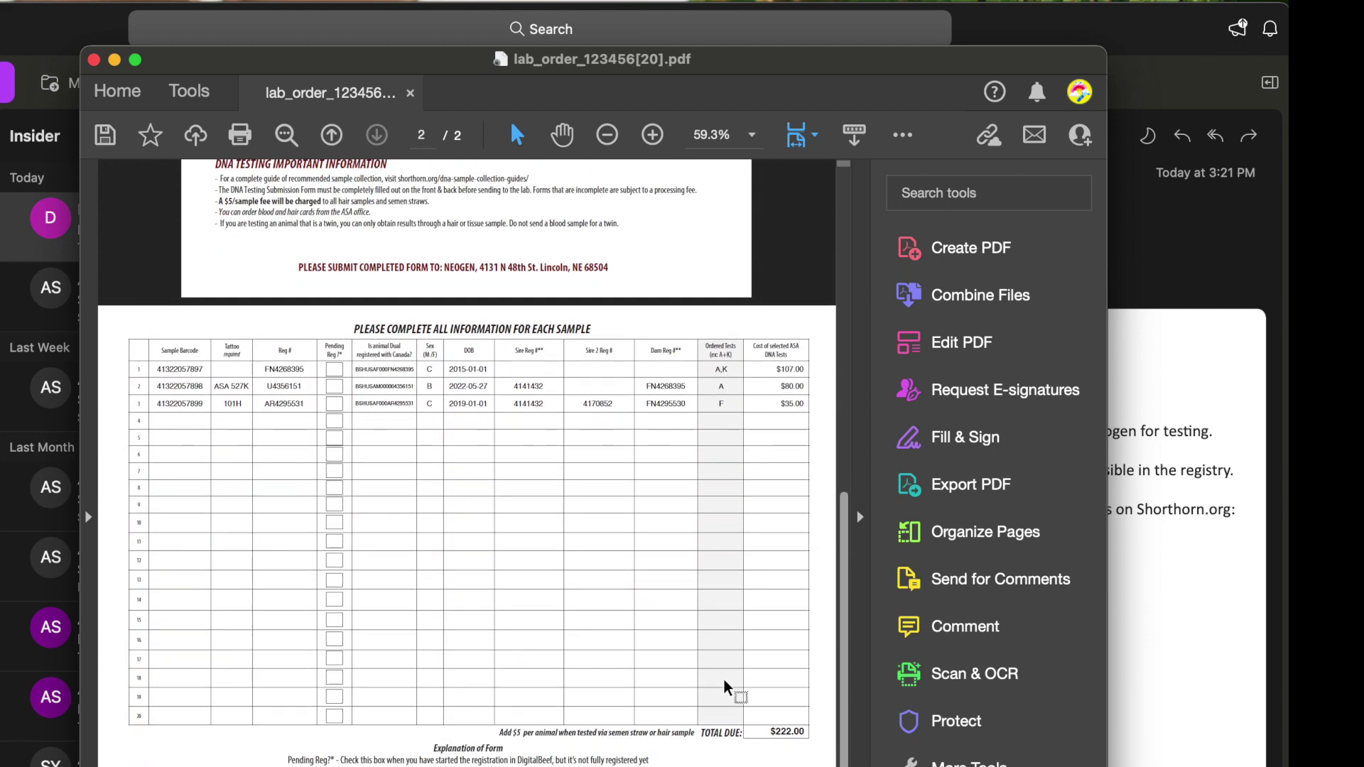
{"action": "scroll", "coordinate": [724, 685], "scroll_direction": "up", "scroll_amount": 10}
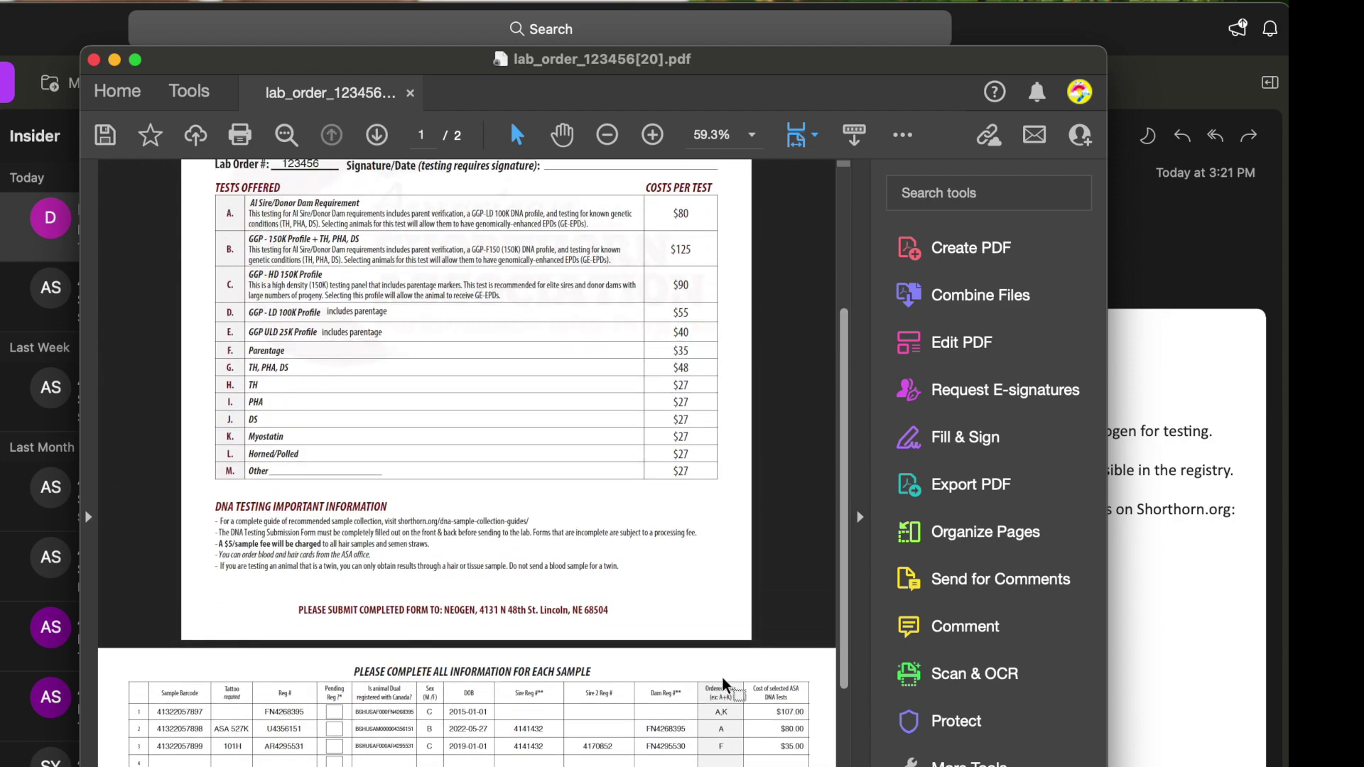